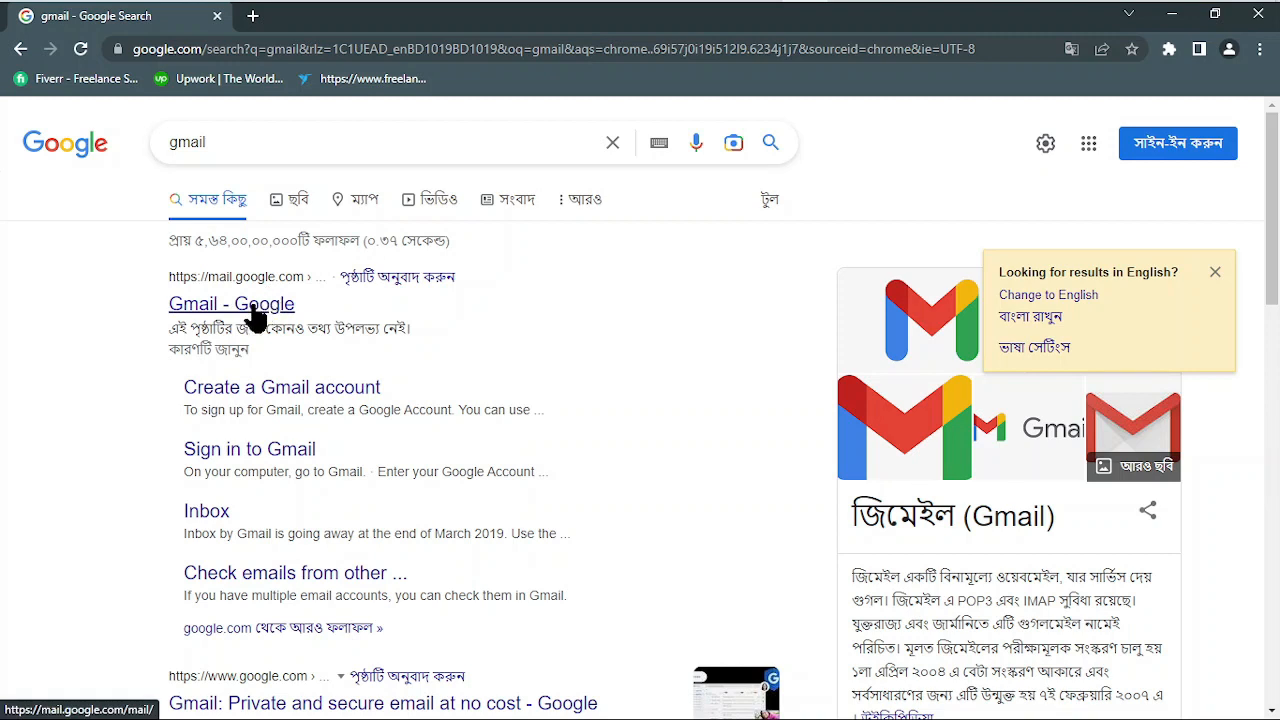
Step: Open the 'Gmail - Google' result from the Google search for gmail
{"action": "left_click", "coordinate": [250, 314]}
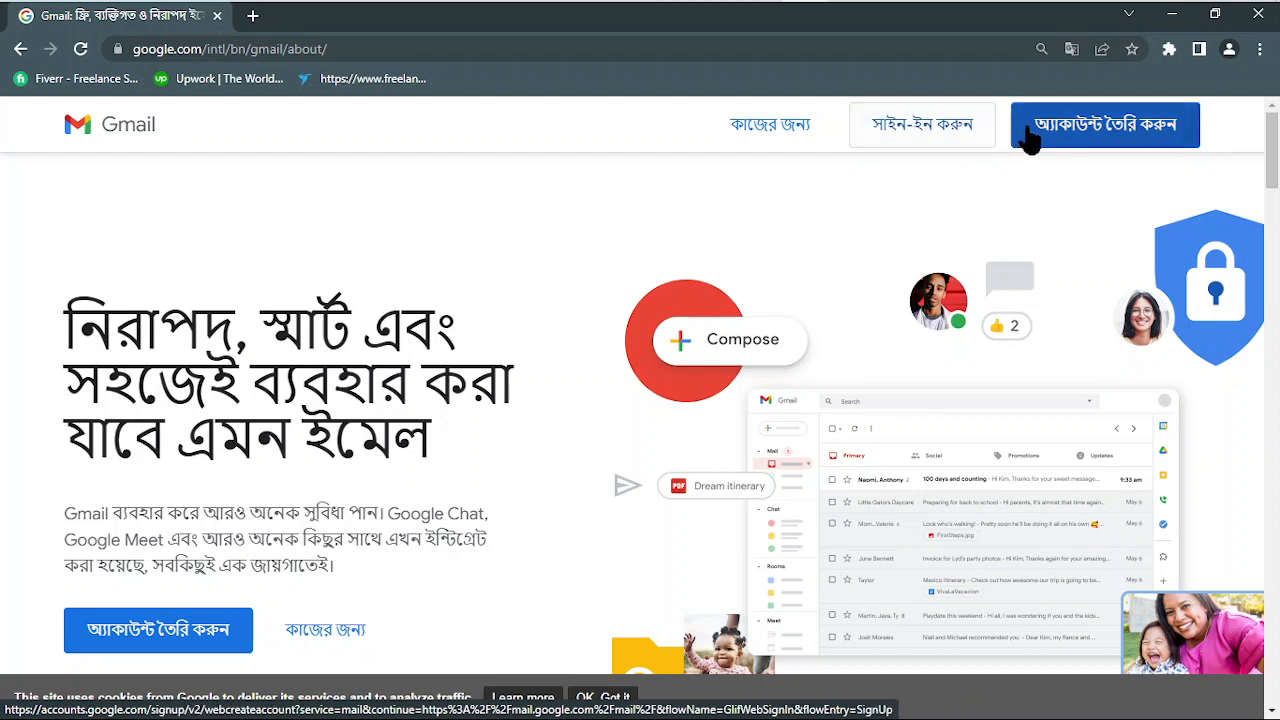
Step: Start a new Google account and switch the sign-up page to English (United States)
{"action": "left_click", "coordinate": [1081, 140]}
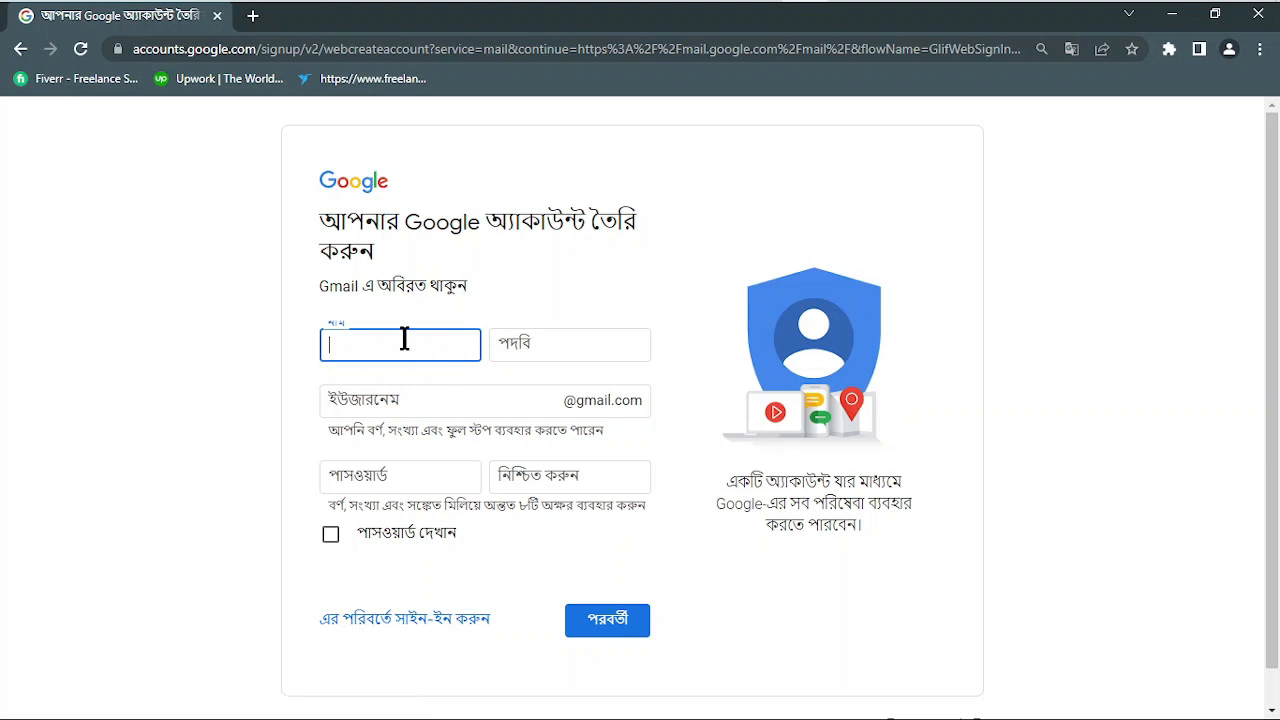
{"action": "scroll", "coordinate": [418, 468], "scroll_direction": "down", "scroll_amount": 1}
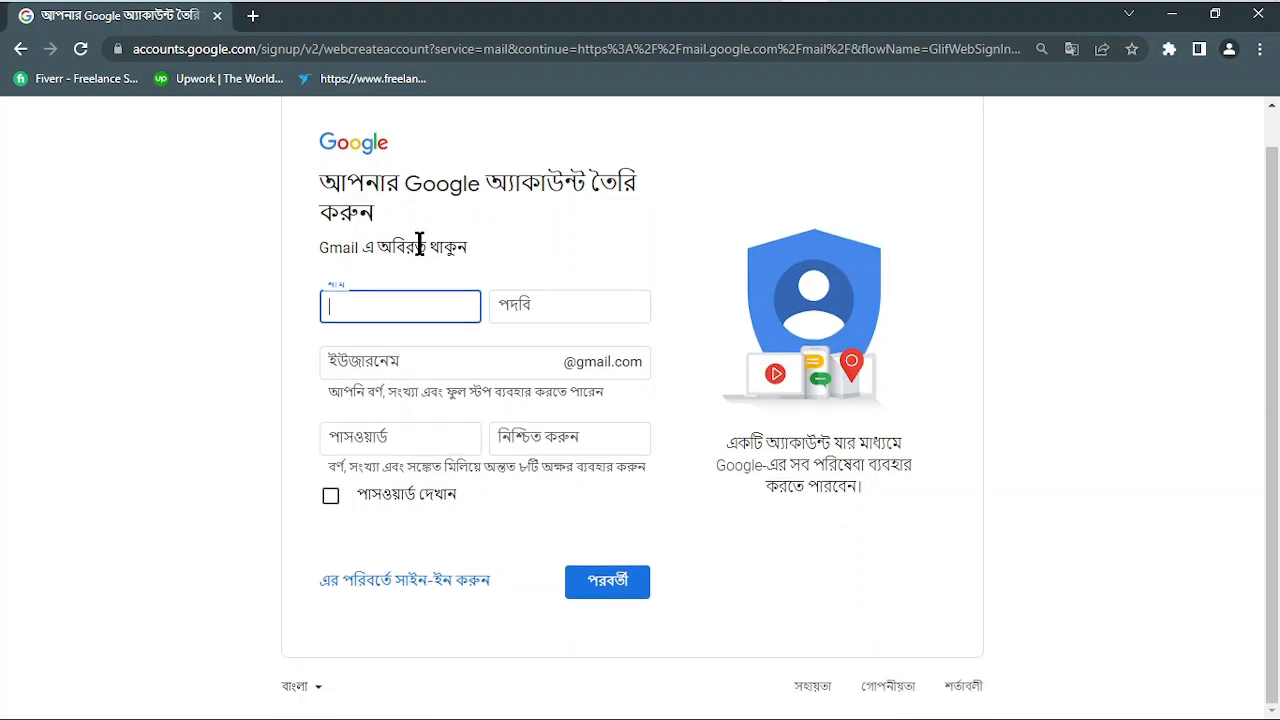
{"action": "left_click", "coordinate": [308, 688]}
{"action": "scroll", "coordinate": [305, 562], "scroll_direction": "down", "scroll_amount": 3}
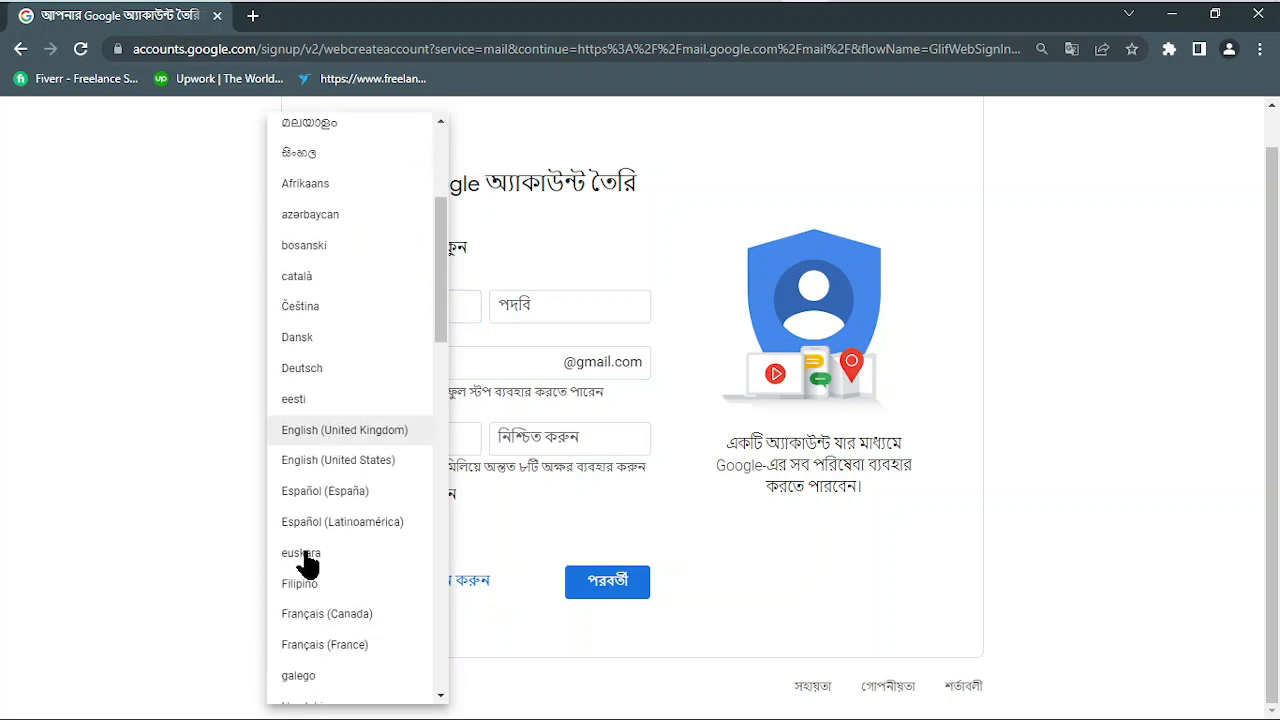
{"action": "left_click", "coordinate": [149, 534]}
{"action": "left_click", "coordinate": [303, 690]}
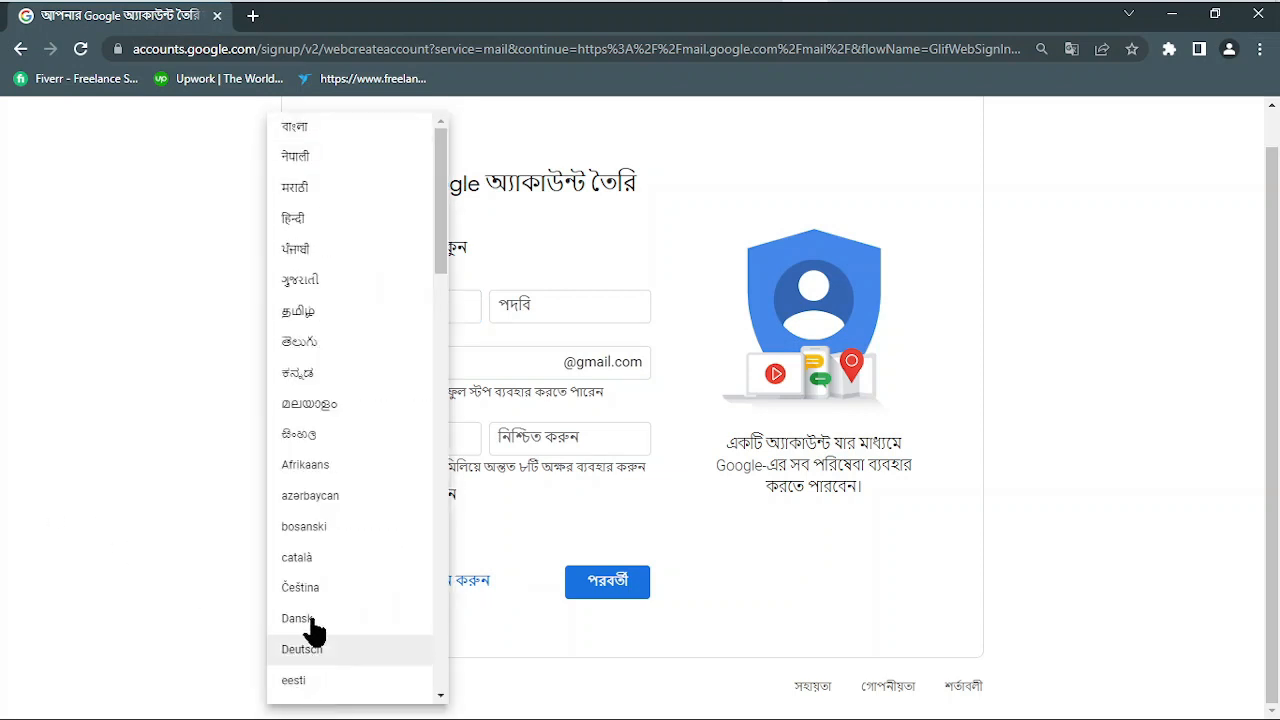
{"action": "scroll", "coordinate": [309, 589], "scroll_direction": "down", "scroll_amount": 5}
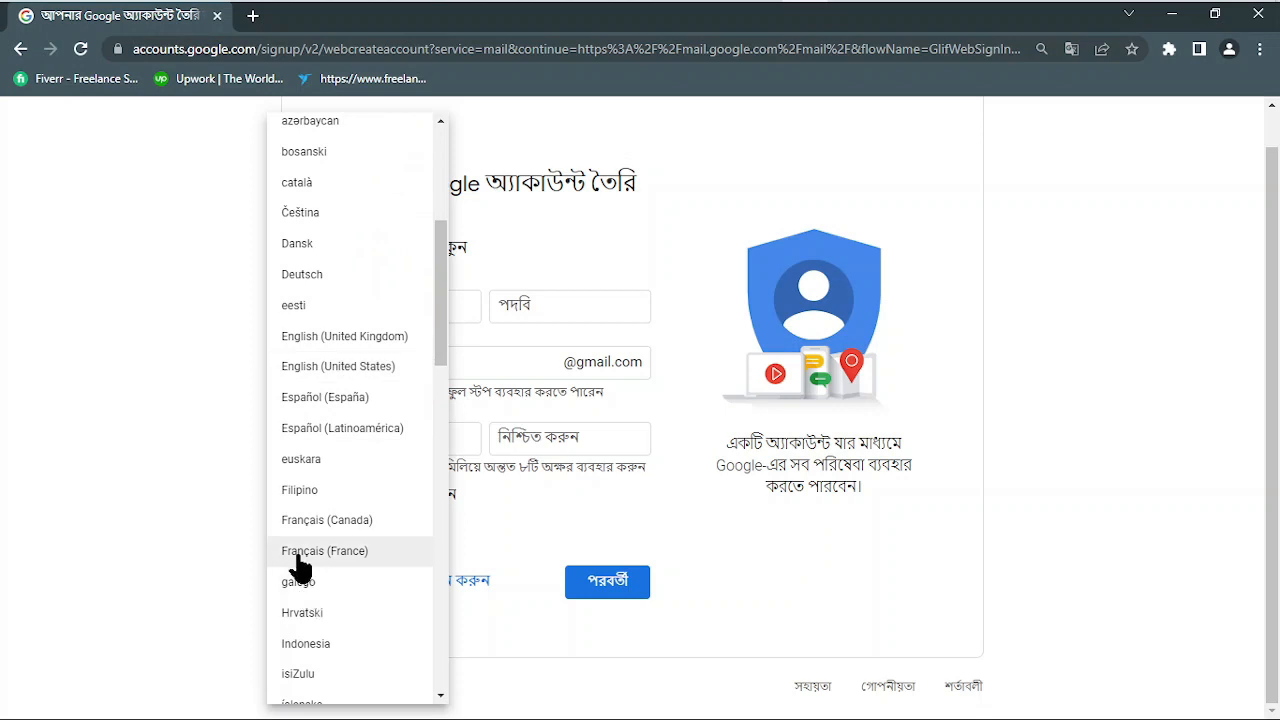
{"action": "left_click", "coordinate": [362, 377]}
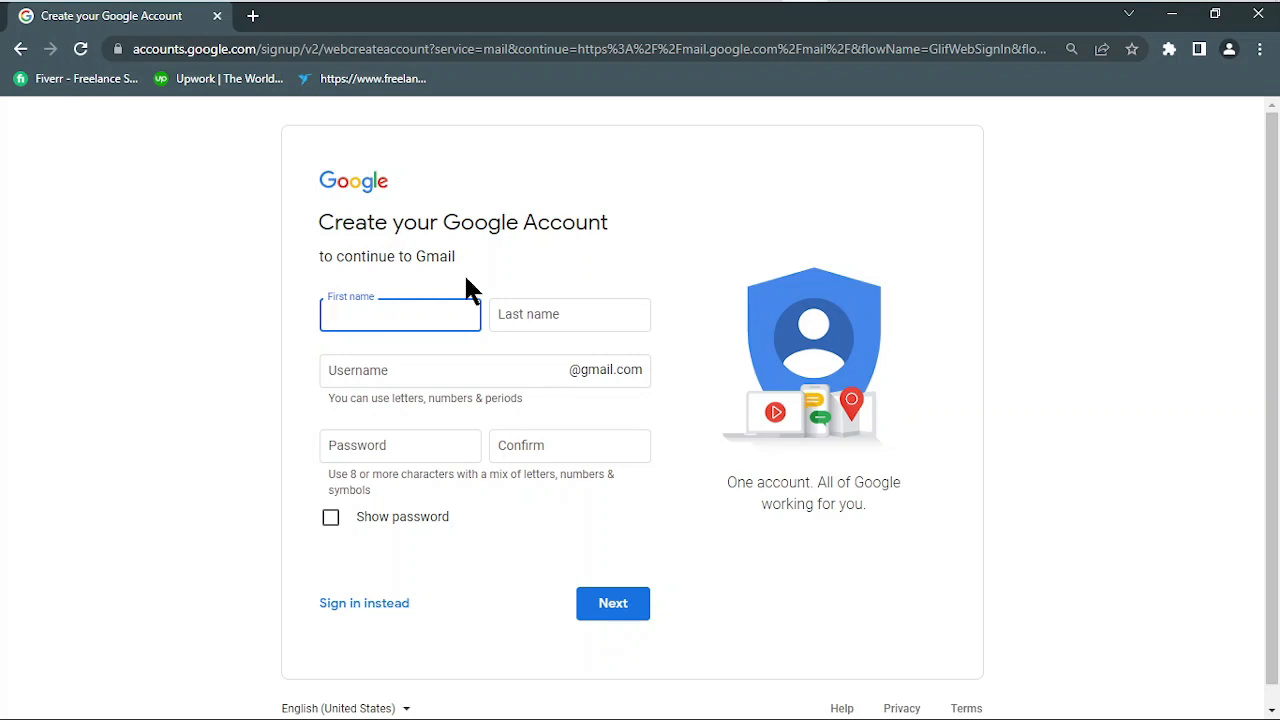
Step: Enter the user's first and last name in the sign-up form
{"action": "key", "text": "Tab"}
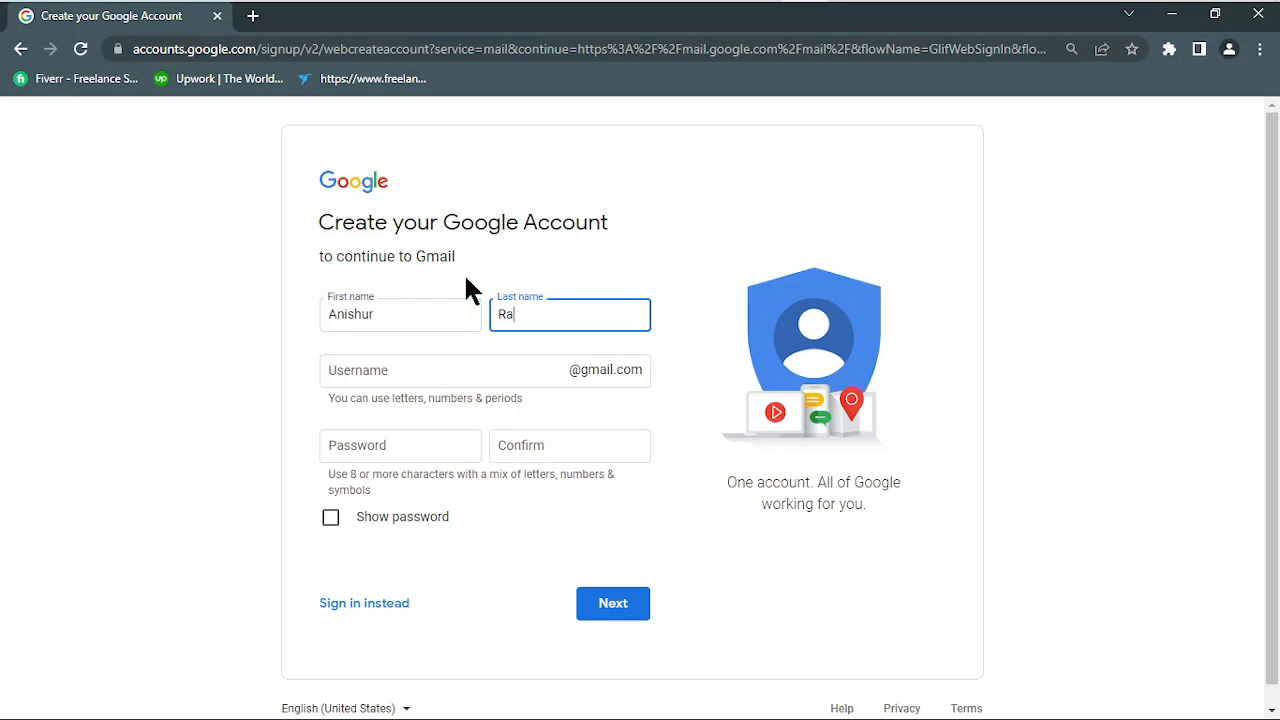
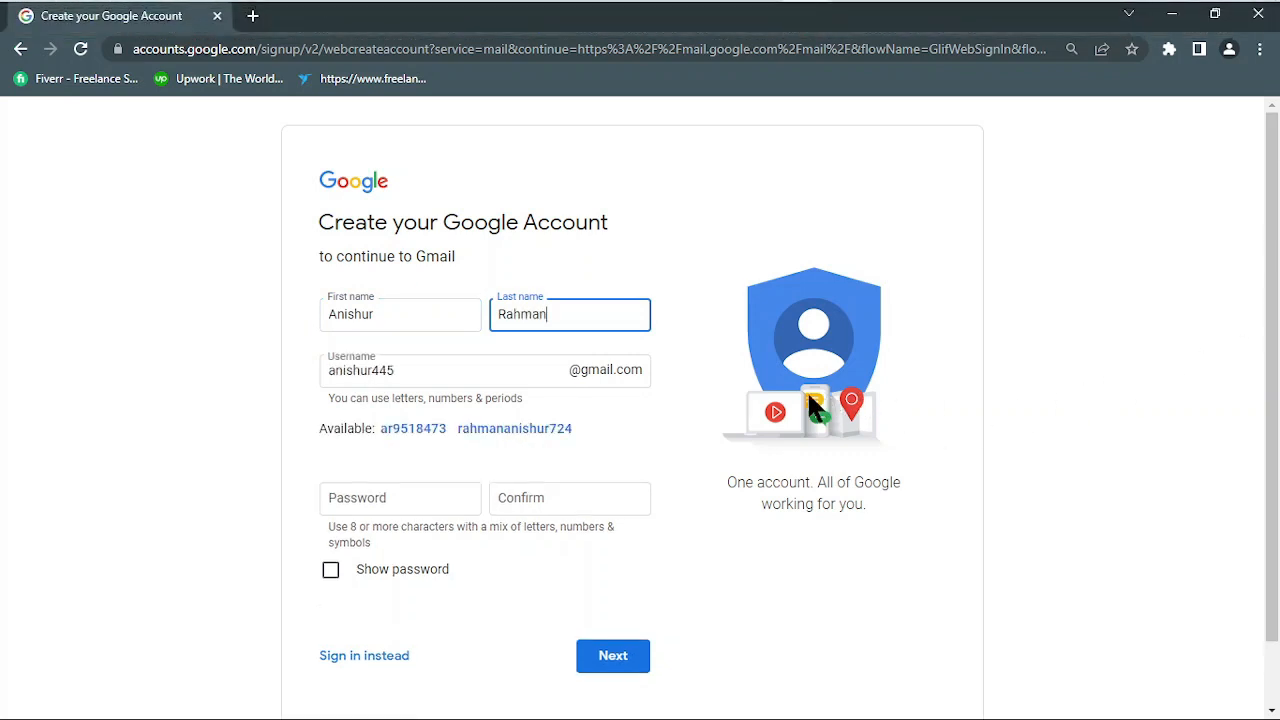
Step: Edit the suggested username, try a different ending, then restore an available username
{"action": "left_click", "coordinate": [416, 369]}
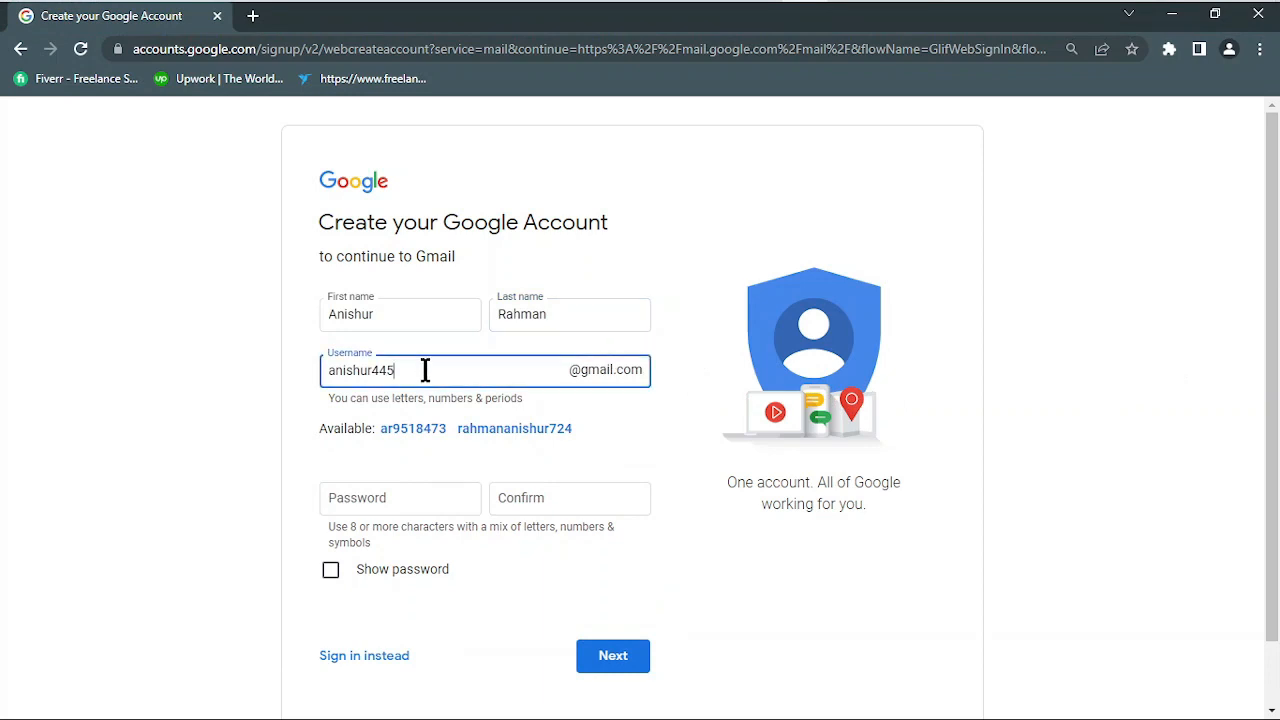
{"action": "left_click_drag", "start_coordinate": [429, 369], "coordinate": [276, 383]}
{"action": "left_click", "coordinate": [376, 375]}
{"action": "left_click_drag", "start_coordinate": [414, 371], "coordinate": [332, 370]}
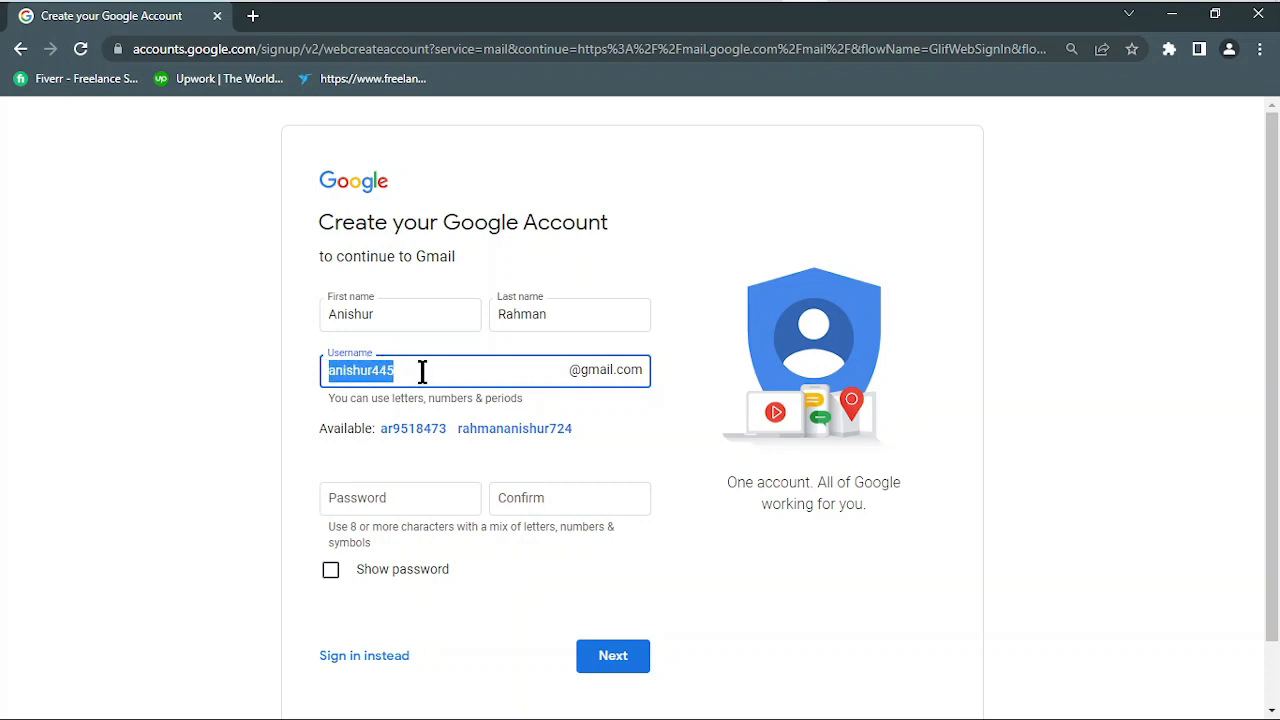
{"action": "left_click", "coordinate": [422, 371]}
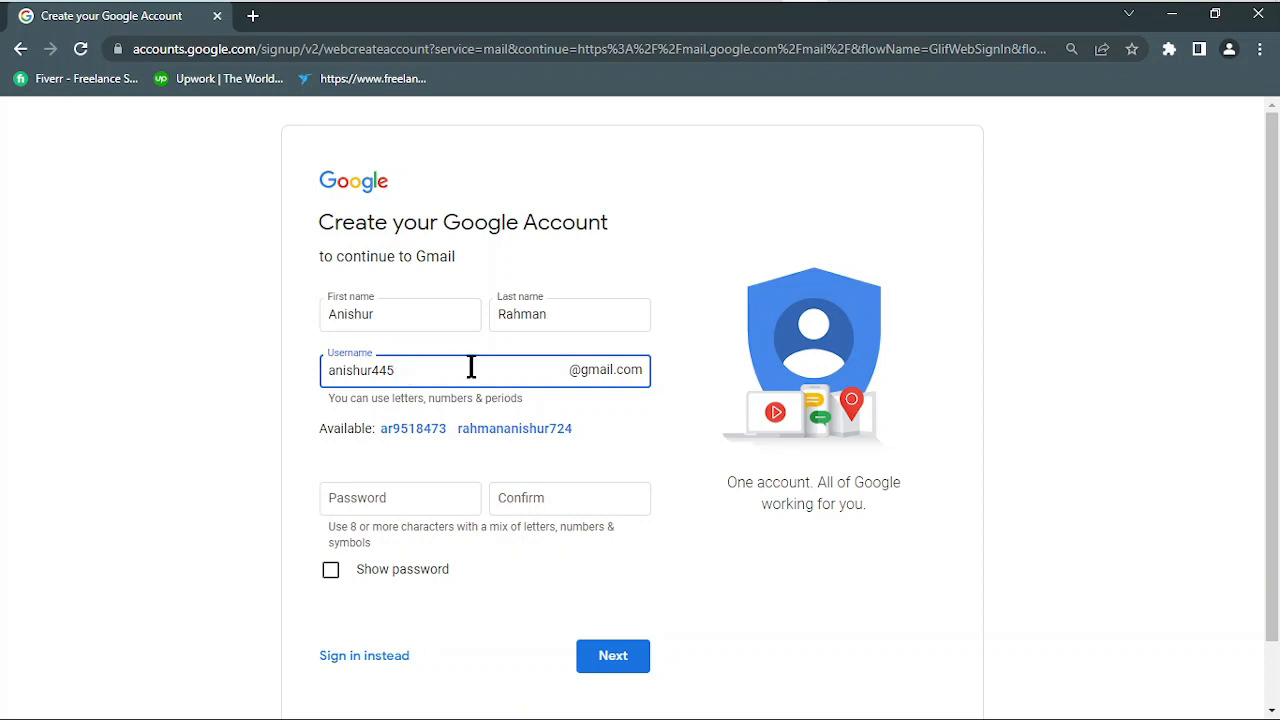
{"action": "key", "text": "BackSpace"}
{"action": "key", "text": "BackSpace"}
{"action": "key", "text": "BackSpace"}
{"action": "type", "text": "019"}
{"action": "left_click", "coordinate": [361, 404]}
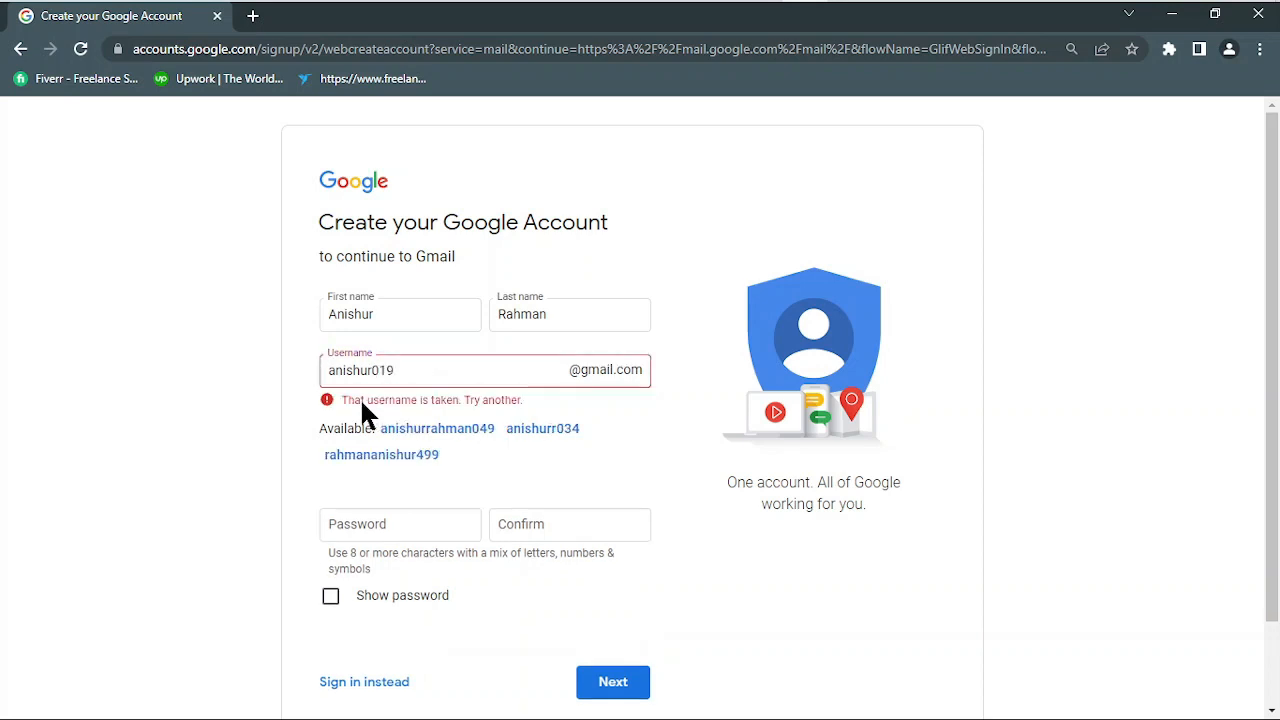
{"action": "left_click", "coordinate": [407, 378]}
{"action": "key", "text": "BackSpace"}
{"action": "key", "text": "BackSpace"}
{"action": "key", "text": "BackSpace"}
{"action": "type", "text": "445"}
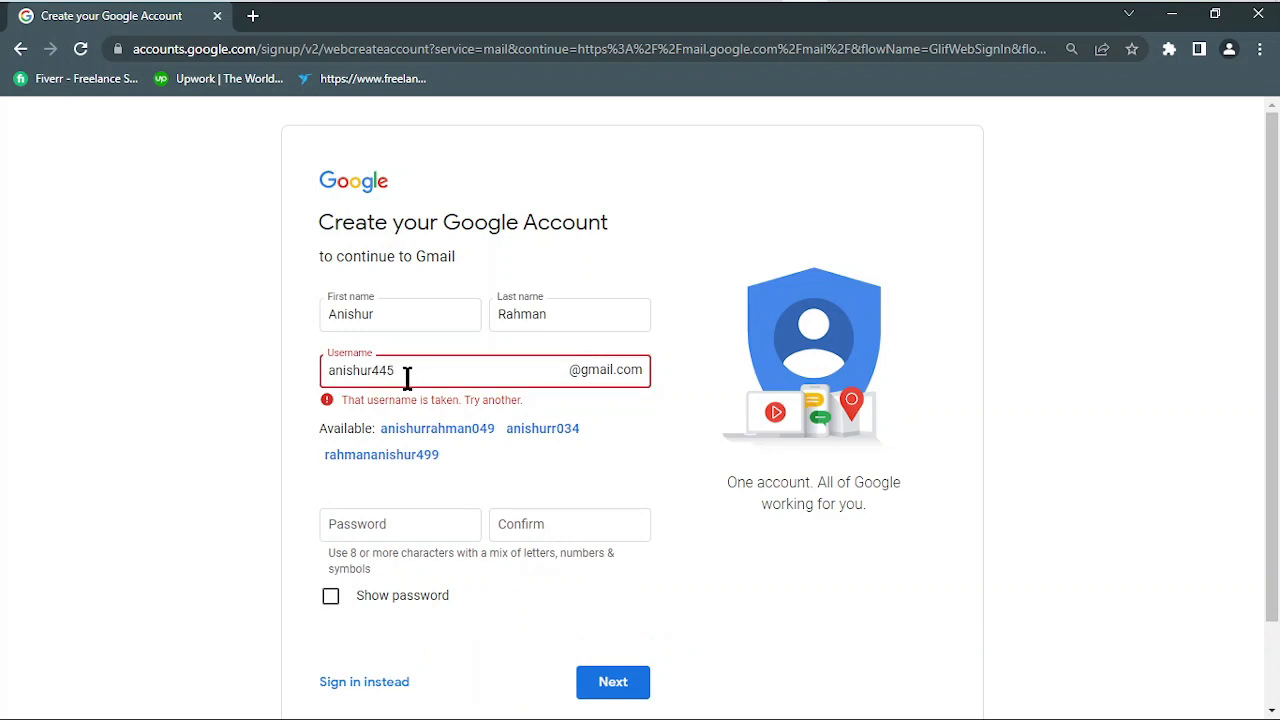
{"action": "left_click", "coordinate": [642, 422]}
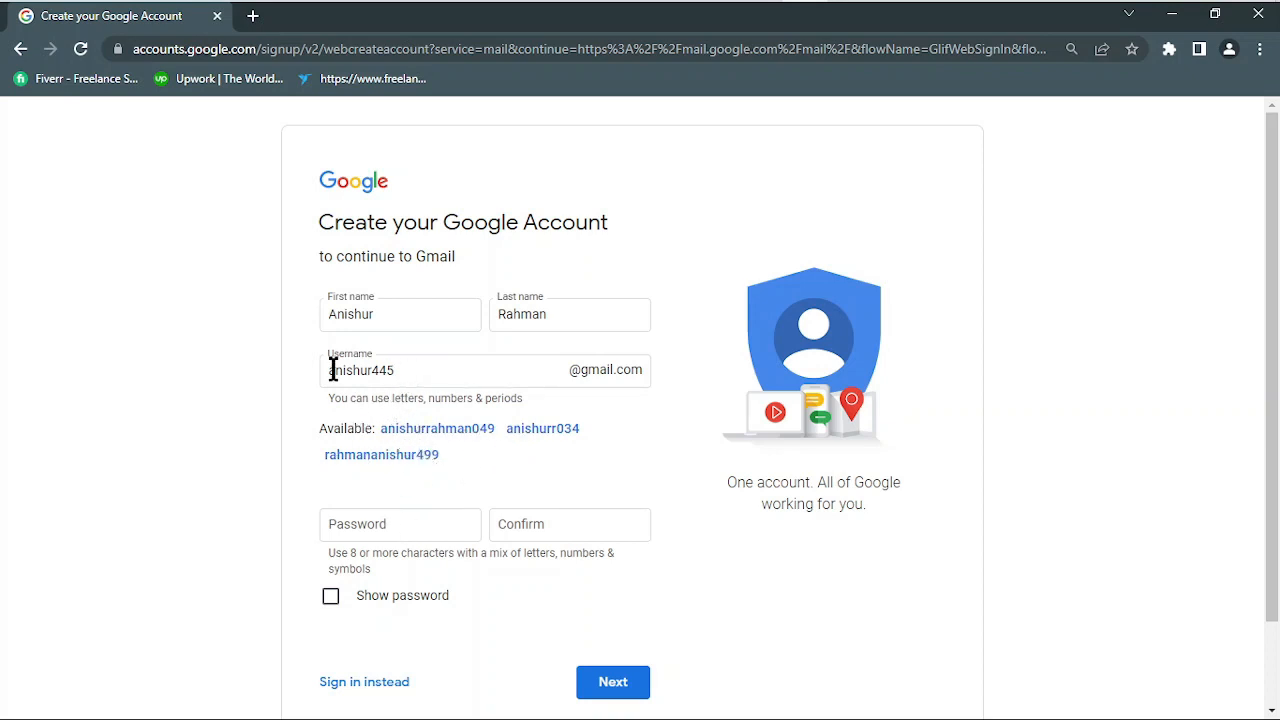
Step: Enter and confirm the account password, then continue to phone verification
{"action": "left_click", "coordinate": [417, 525]}
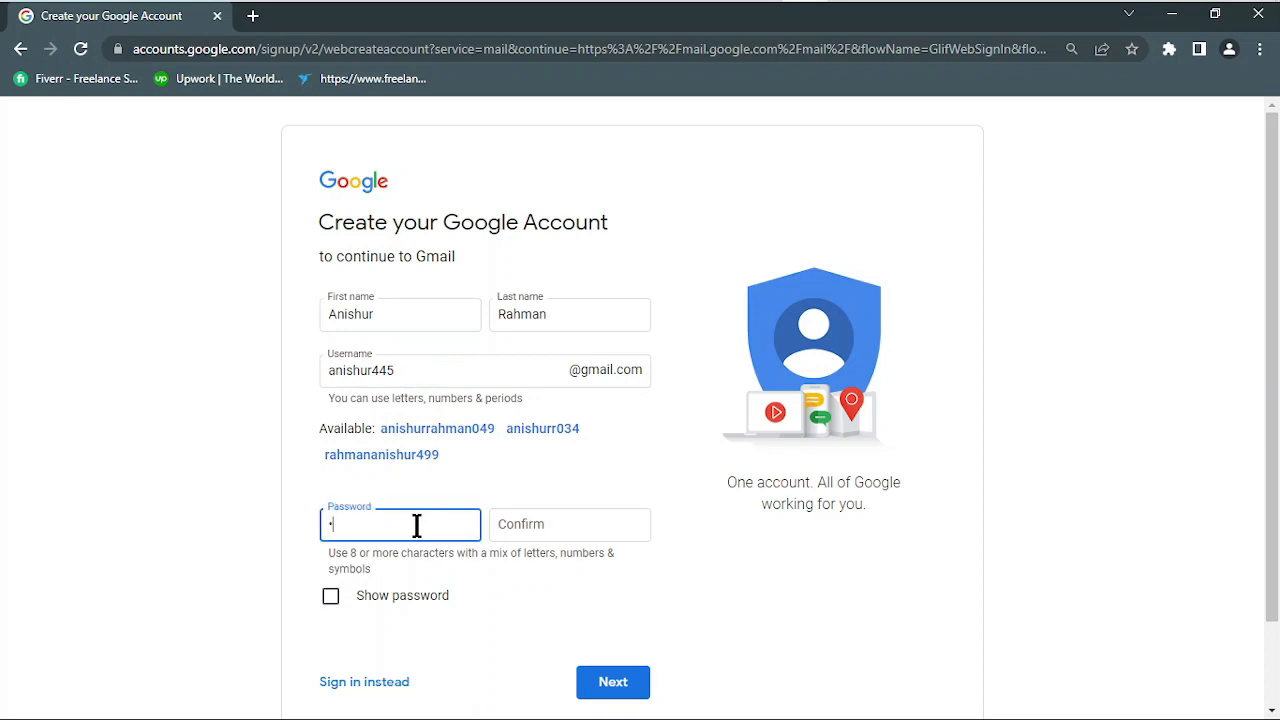
{"action": "left_click", "coordinate": [505, 528]}
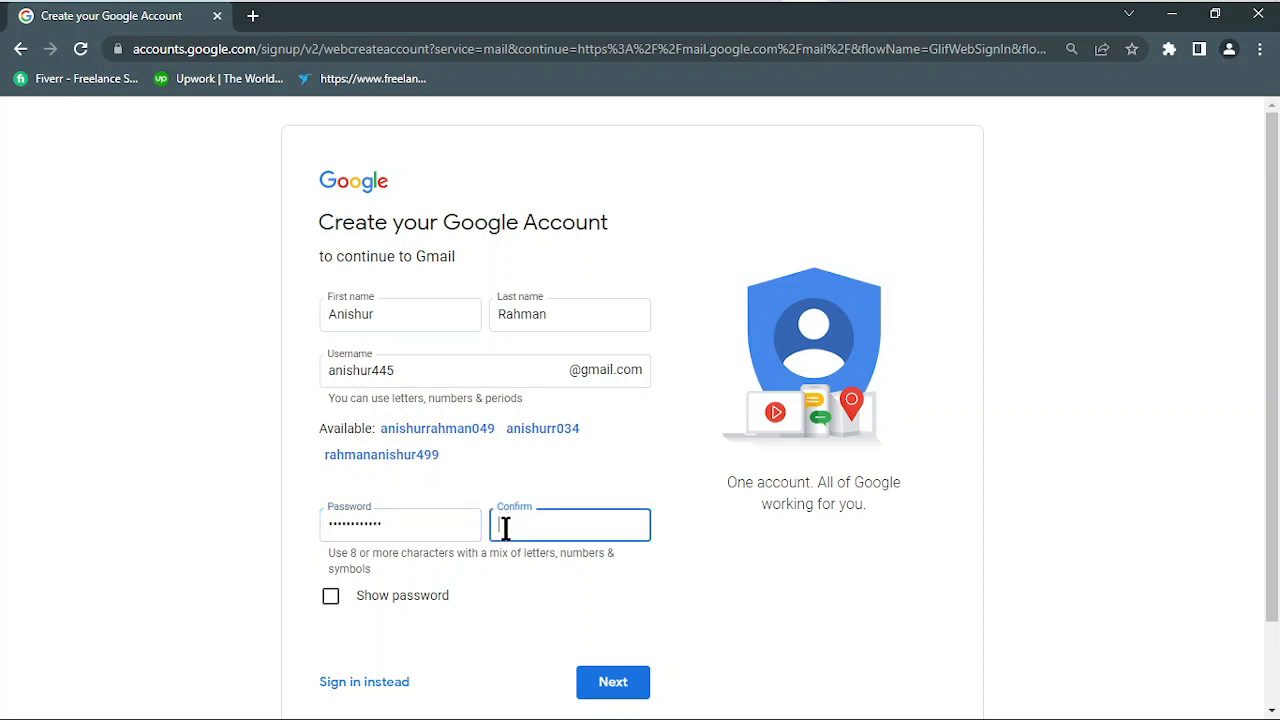
{"action": "scroll", "coordinate": [622, 632], "scroll_direction": "down", "scroll_amount": 1}
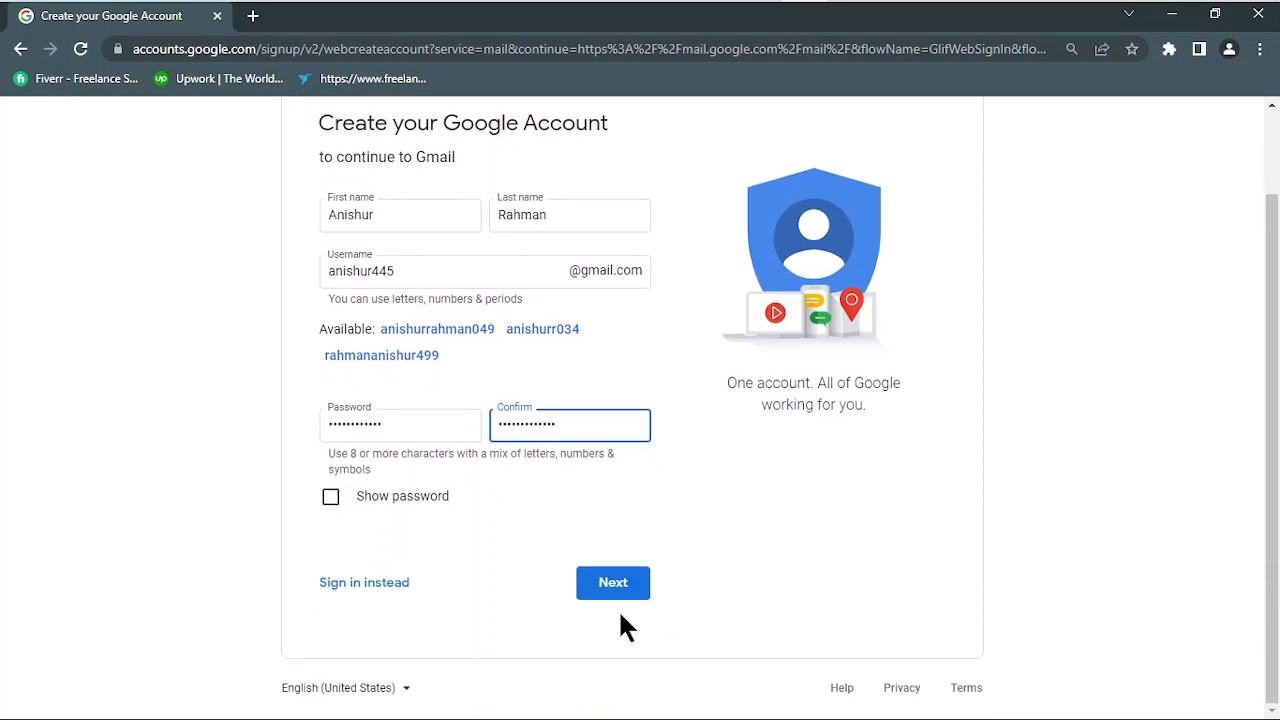
{"action": "left_click", "coordinate": [618, 594]}
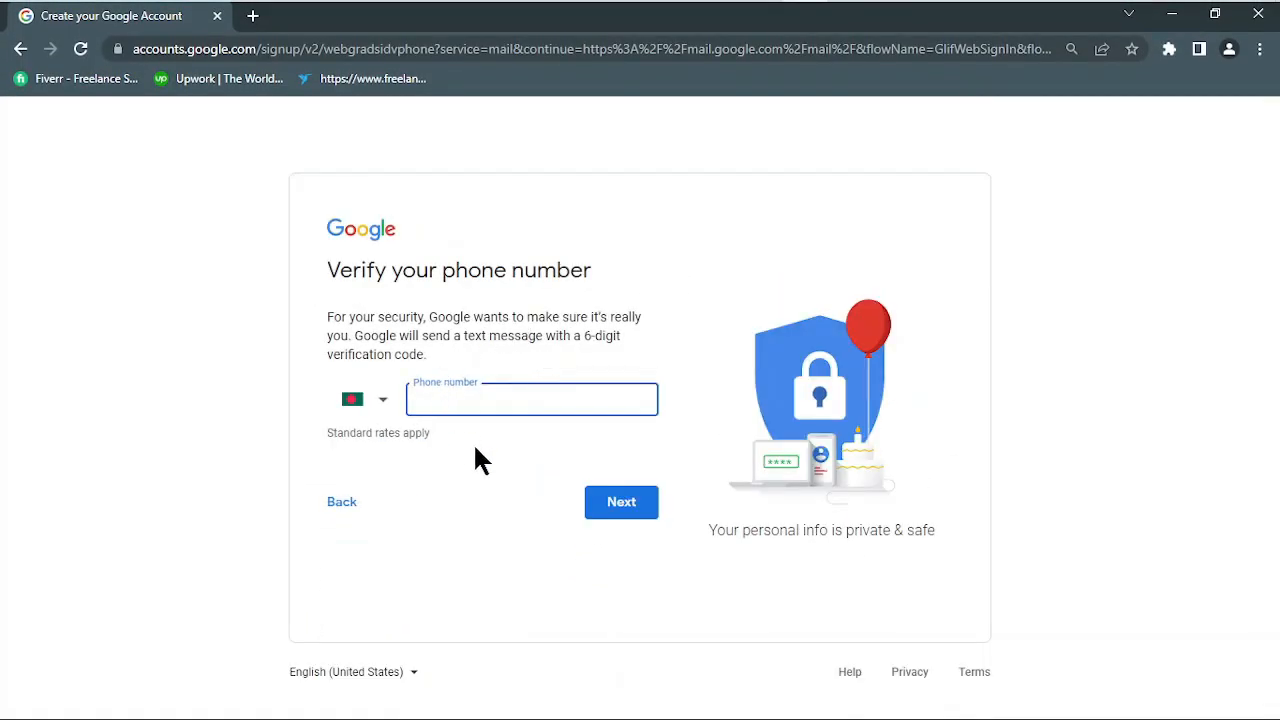
Step: Enter the user's phone number and request the verification code
{"action": "left_click_drag", "start_coordinate": [357, 270], "coordinate": [563, 270]}
{"action": "left_click", "coordinate": [580, 268]}
{"action": "left_click", "coordinate": [622, 515]}
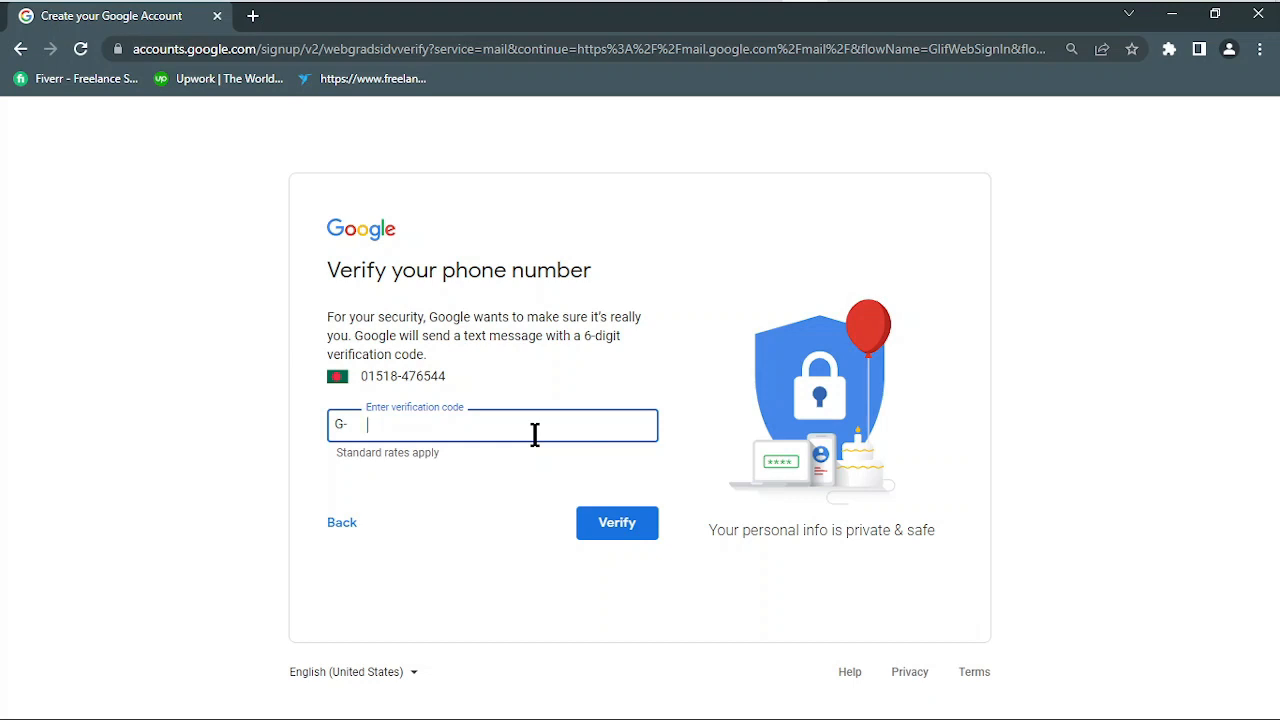
Step: Submit the six-digit SMS code, fixing the wrong digit after the error
{"action": "key", "text": "Return"}
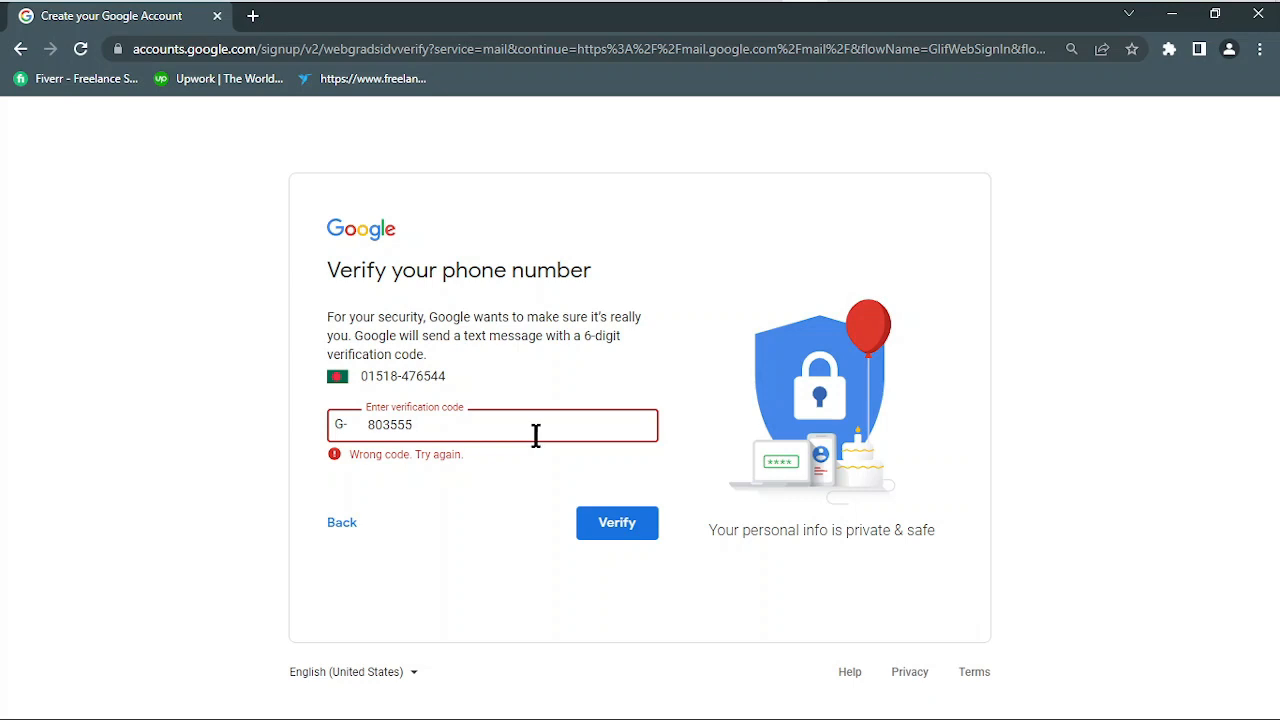
{"action": "left_click", "coordinate": [389, 424]}
{"action": "key", "text": "Delete"}
{"action": "type", "text": "8"}
{"action": "key", "text": "Return"}
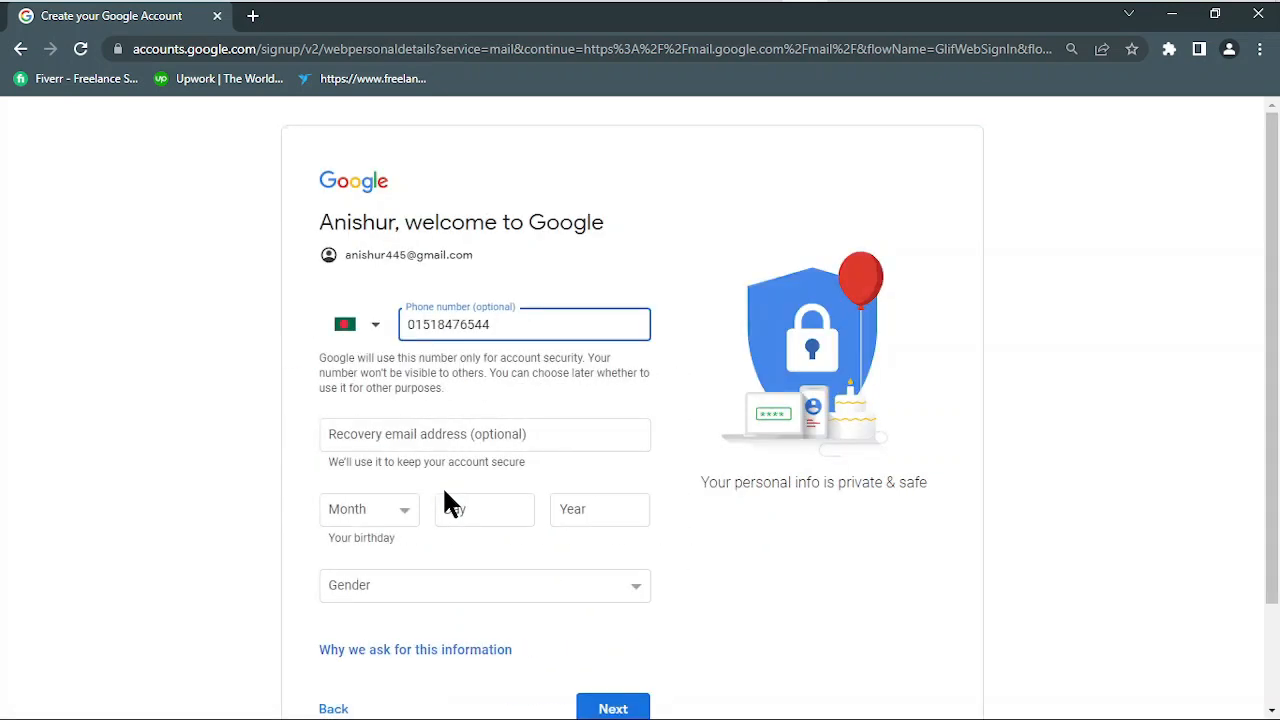
Step: Clear the optional phone number and enter the recovery email address
{"action": "left_click_drag", "start_coordinate": [527, 322], "coordinate": [305, 322]}
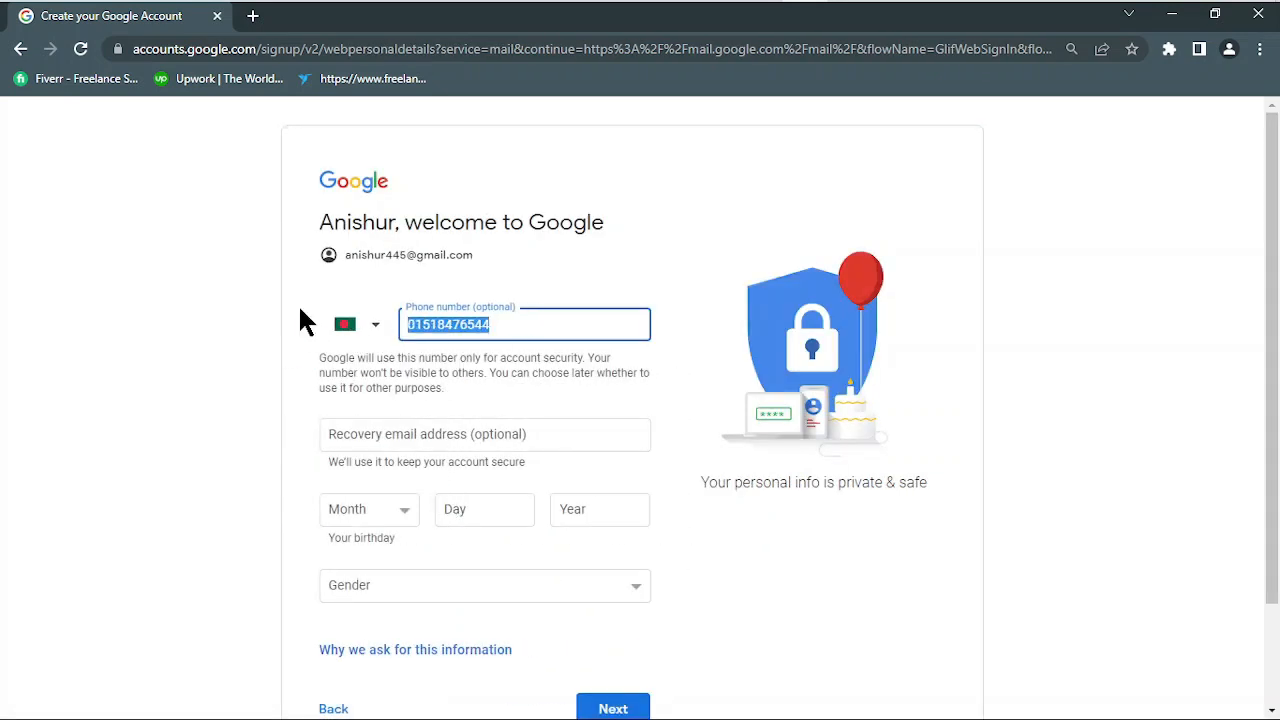
{"action": "key", "text": "BackSpace"}
{"action": "left_click", "coordinate": [489, 437]}
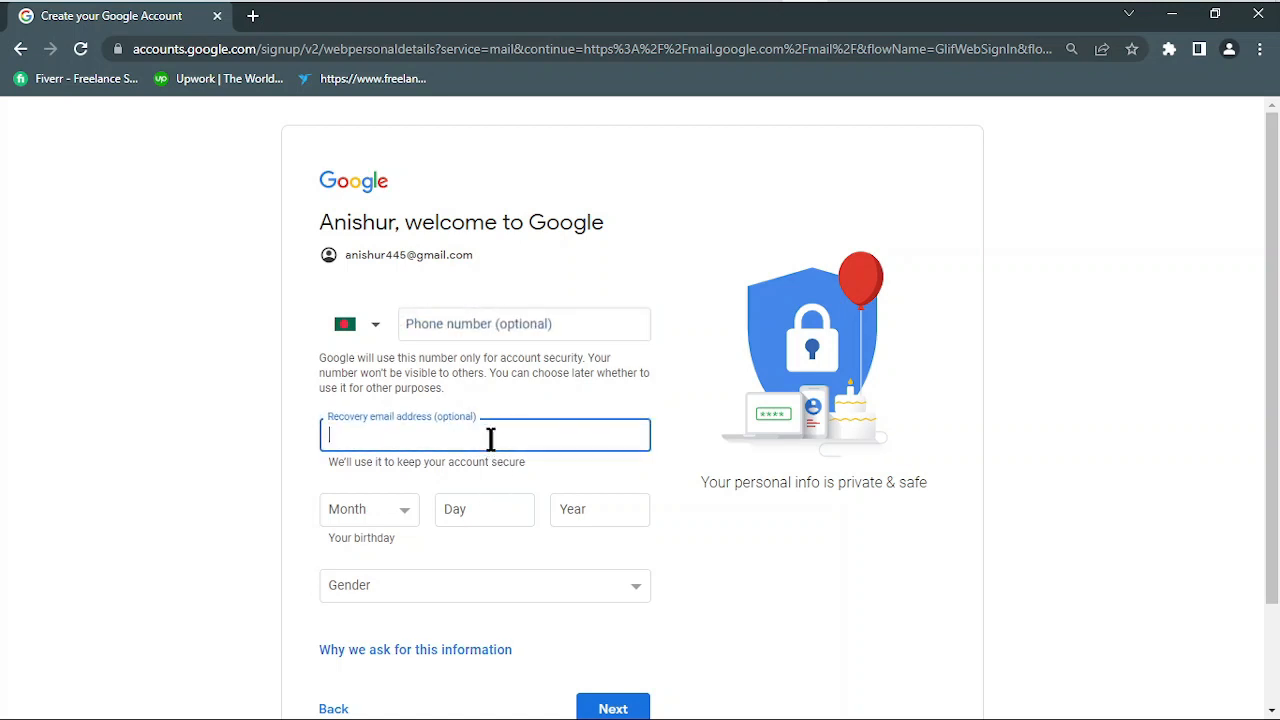
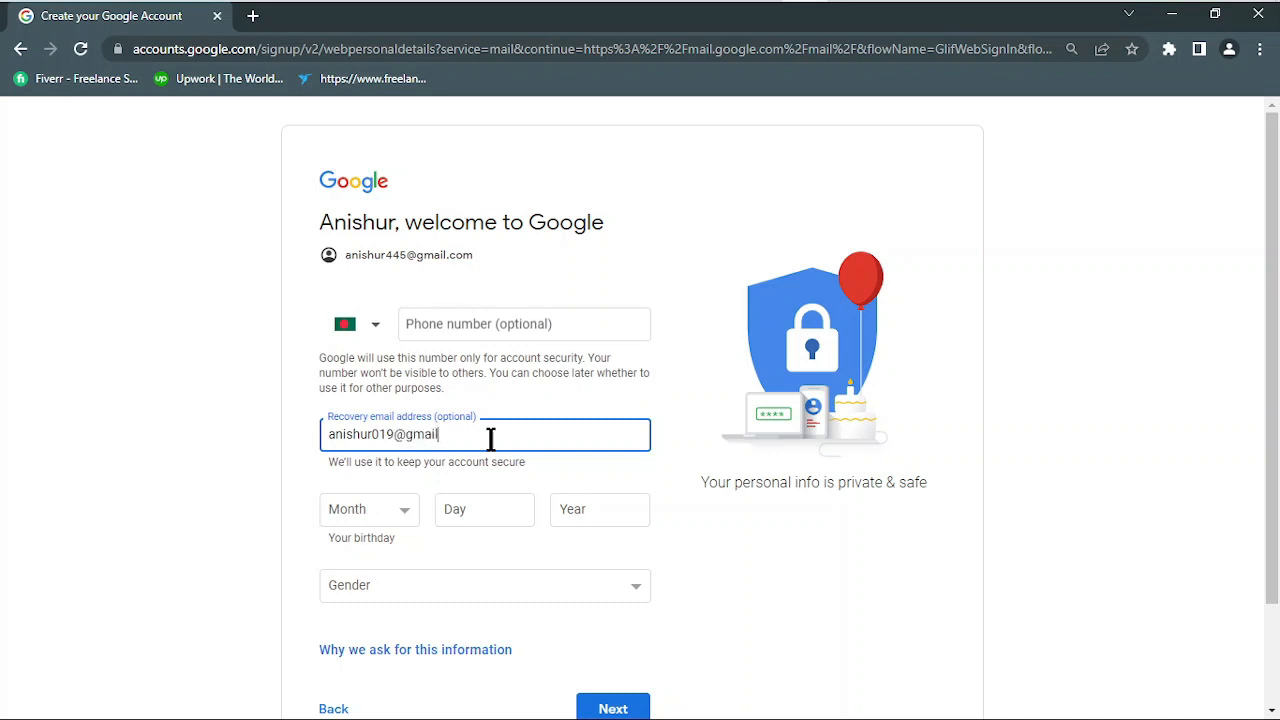
Step: Set the birthday to 10 October 1998
{"action": "scroll", "coordinate": [491, 437], "scroll_direction": "down", "scroll_amount": 1}
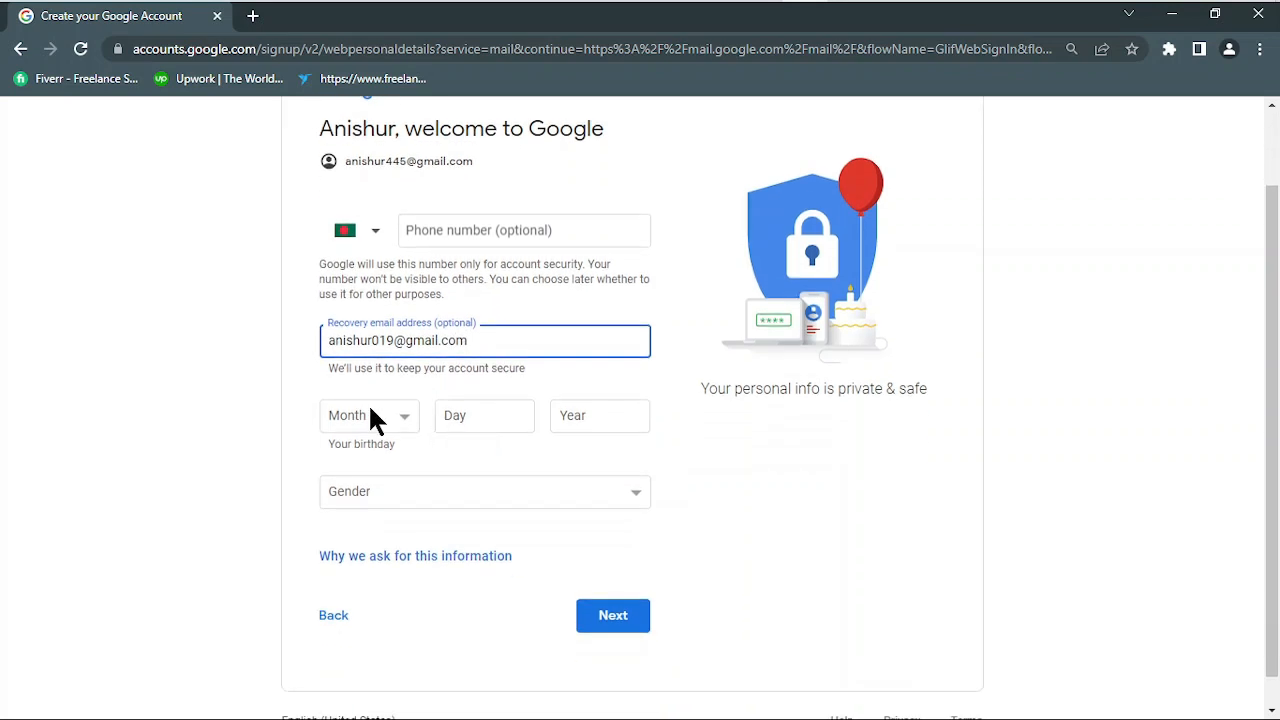
{"action": "left_click", "coordinate": [367, 412]}
{"action": "left_click", "coordinate": [364, 593]}
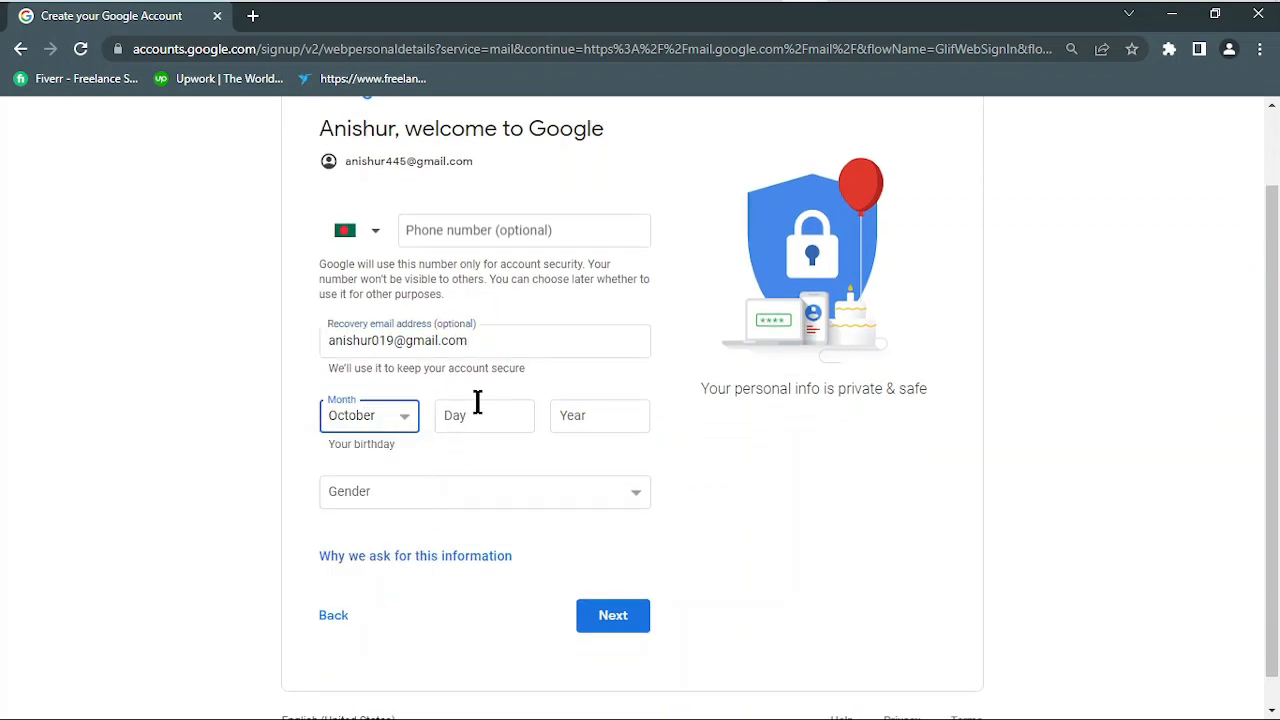
{"action": "left_click", "coordinate": [489, 414]}
{"action": "type", "text": "10"}
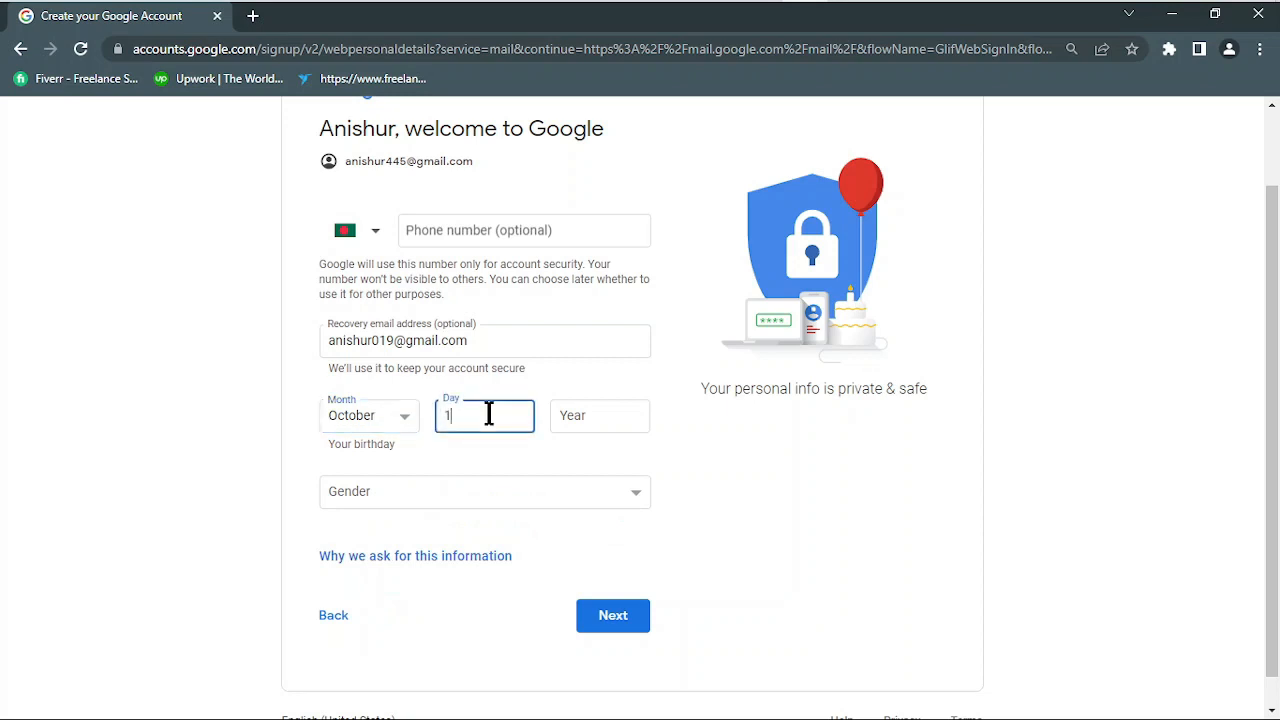
{"action": "left_click", "coordinate": [577, 420]}
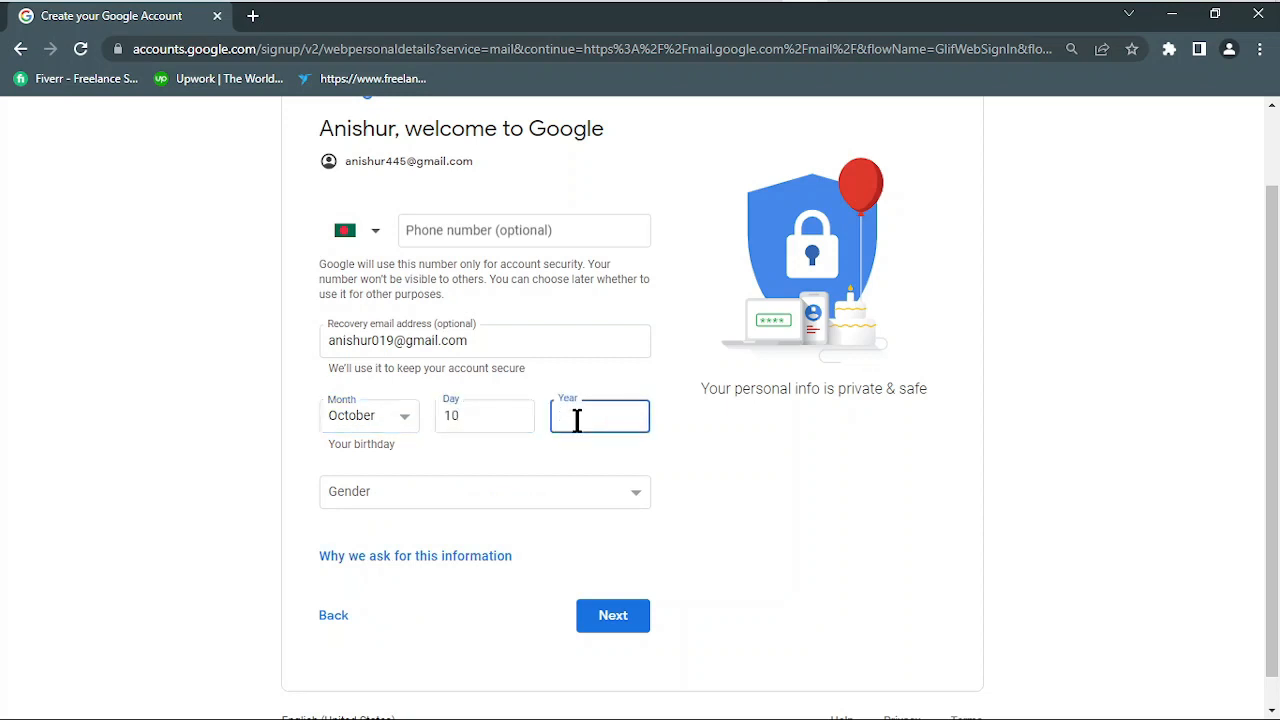
{"action": "type", "text": "1998"}
Step: Set gender to Male, recheck the recovery email, and submit the details
{"action": "left_click", "coordinate": [441, 488]}
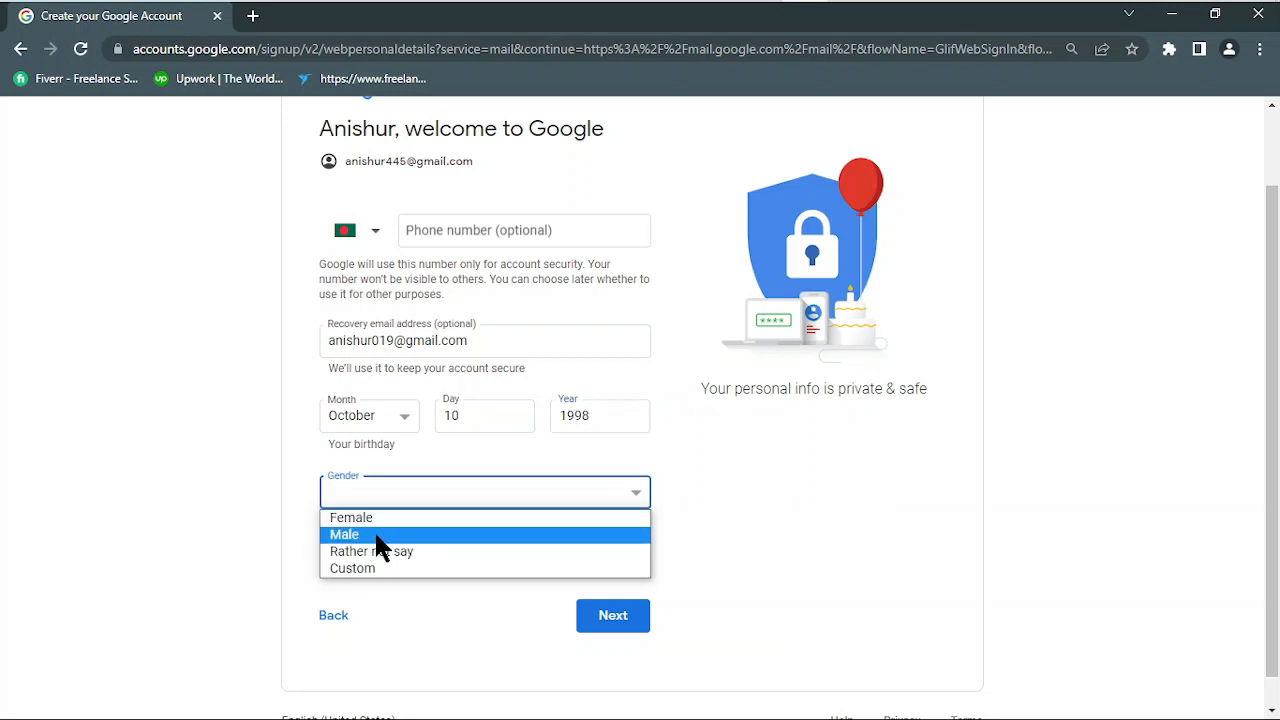
{"action": "left_click", "coordinate": [376, 537]}
{"action": "left_click", "coordinate": [484, 478]}
{"action": "left_click", "coordinate": [484, 478]}
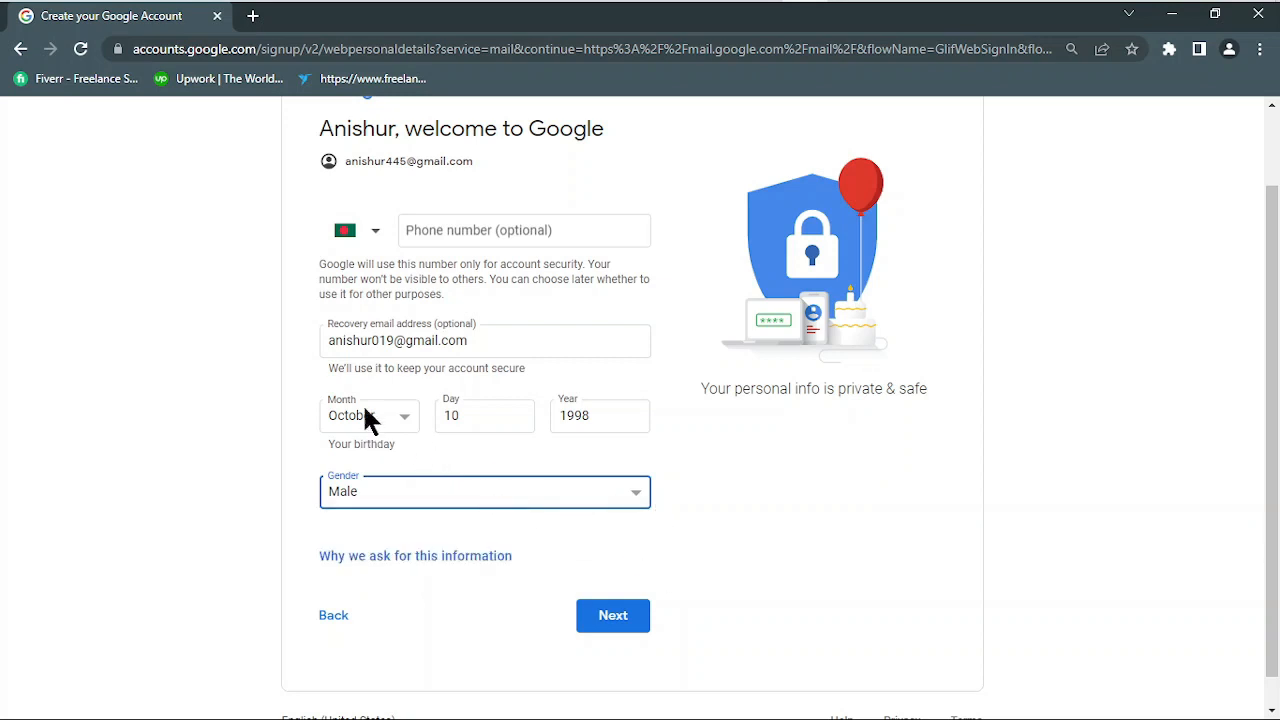
{"action": "left_click", "coordinate": [508, 228]}
{"action": "left_click", "coordinate": [494, 334]}
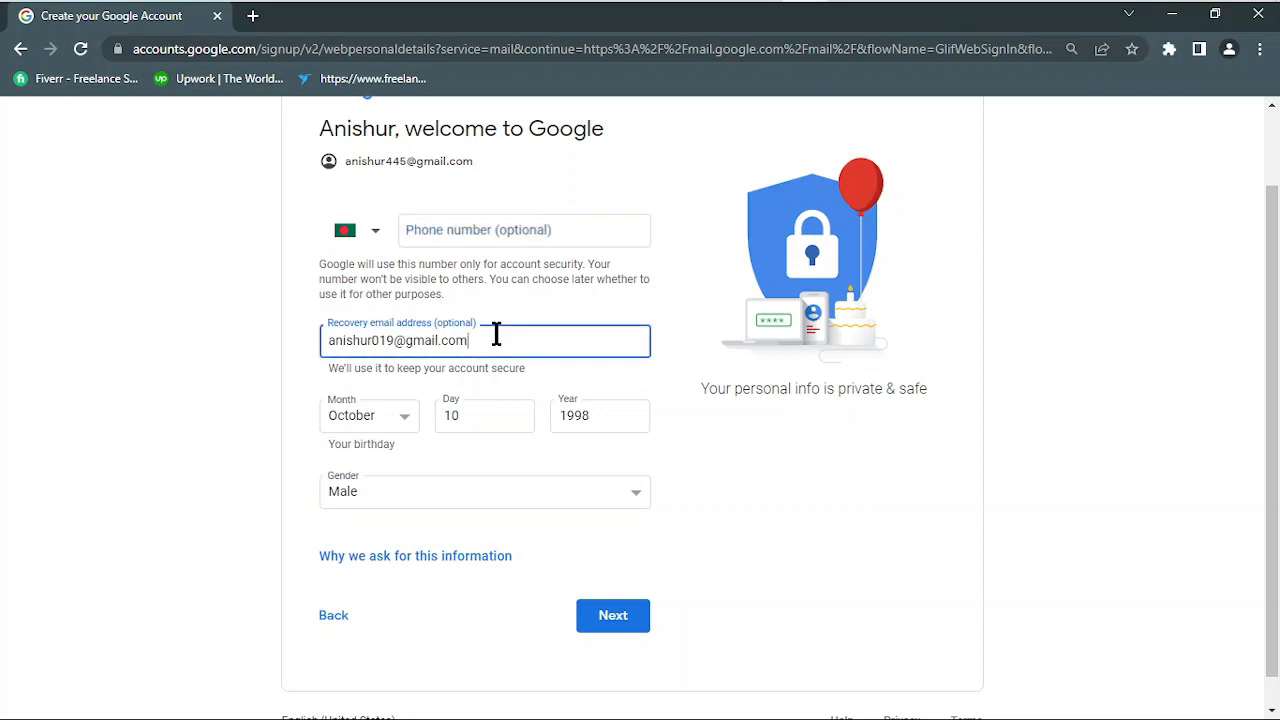
{"action": "left_click", "coordinate": [768, 470]}
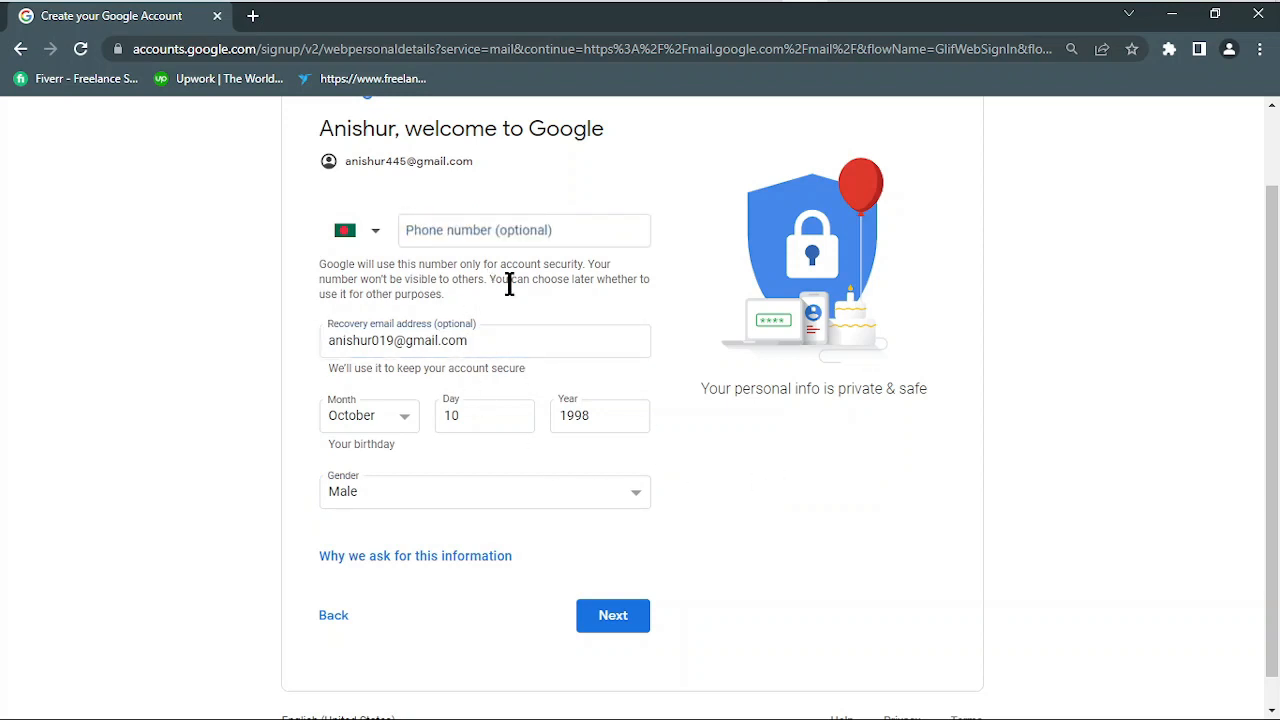
{"action": "left_click", "coordinate": [624, 612]}
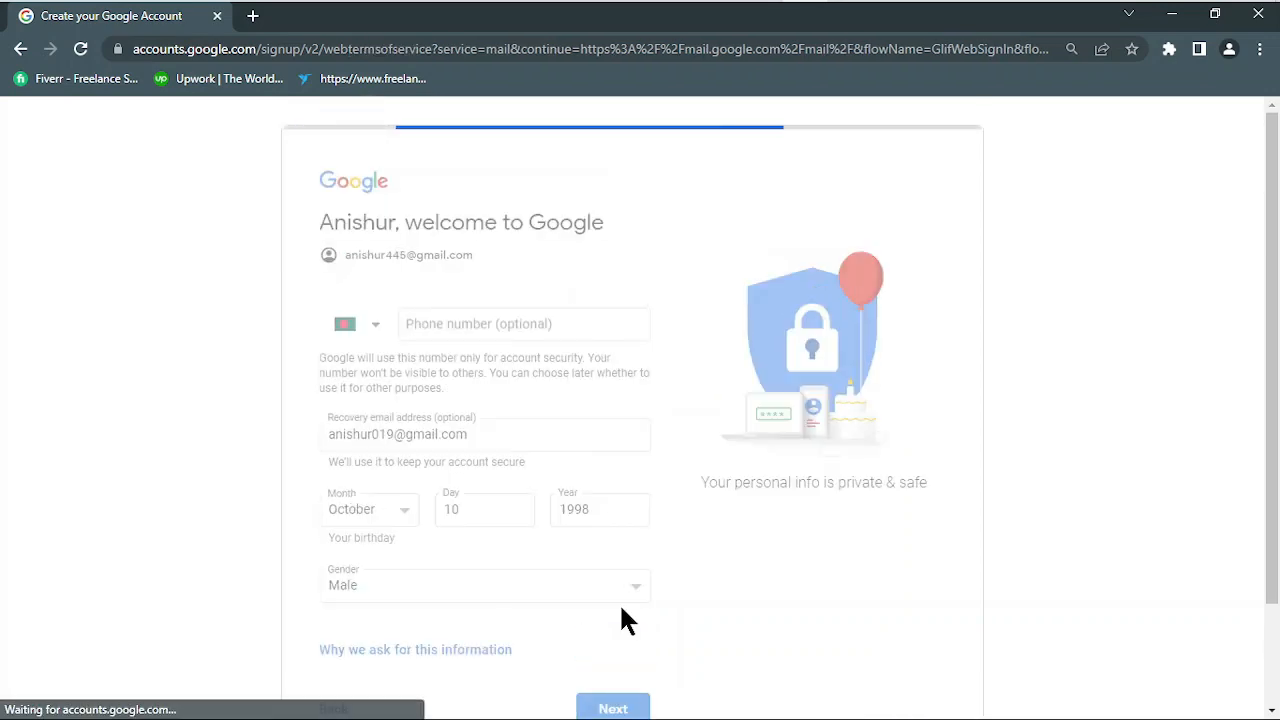
Step: Agree to Google's Privacy and Terms to create the account
{"action": "scroll", "coordinate": [596, 420], "scroll_direction": "down", "scroll_amount": 10}
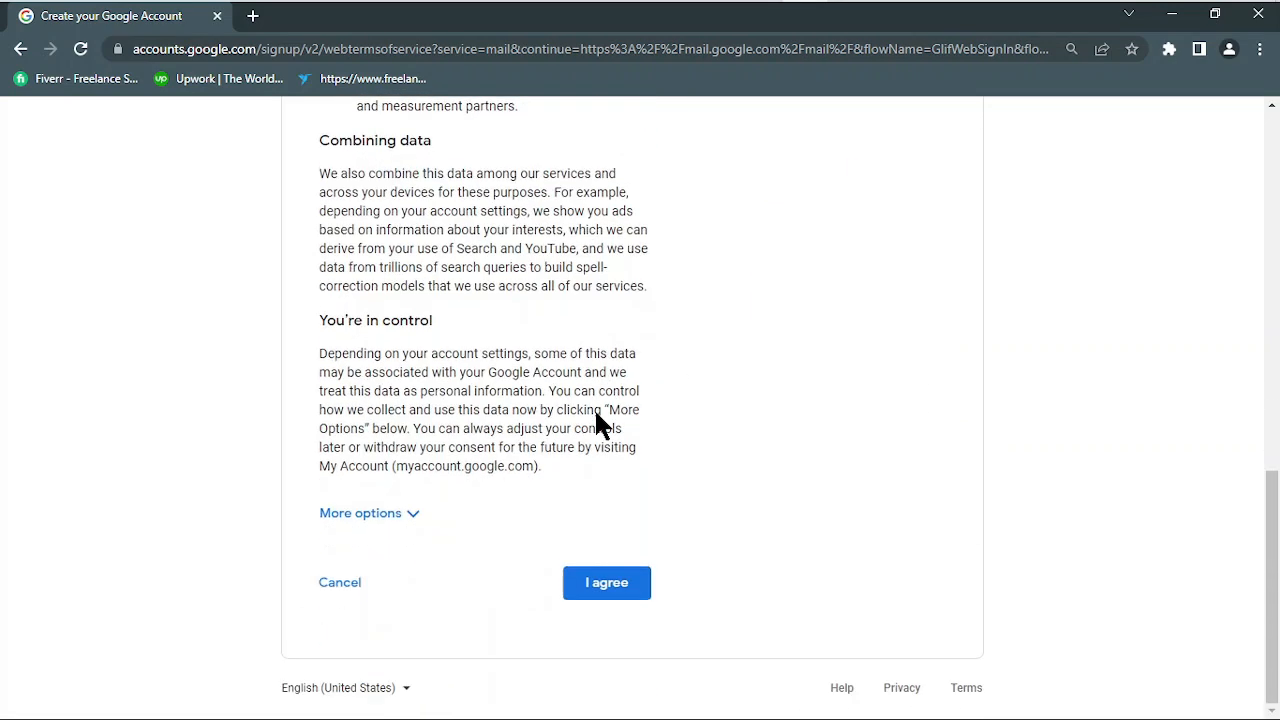
{"action": "left_click", "coordinate": [616, 580]}
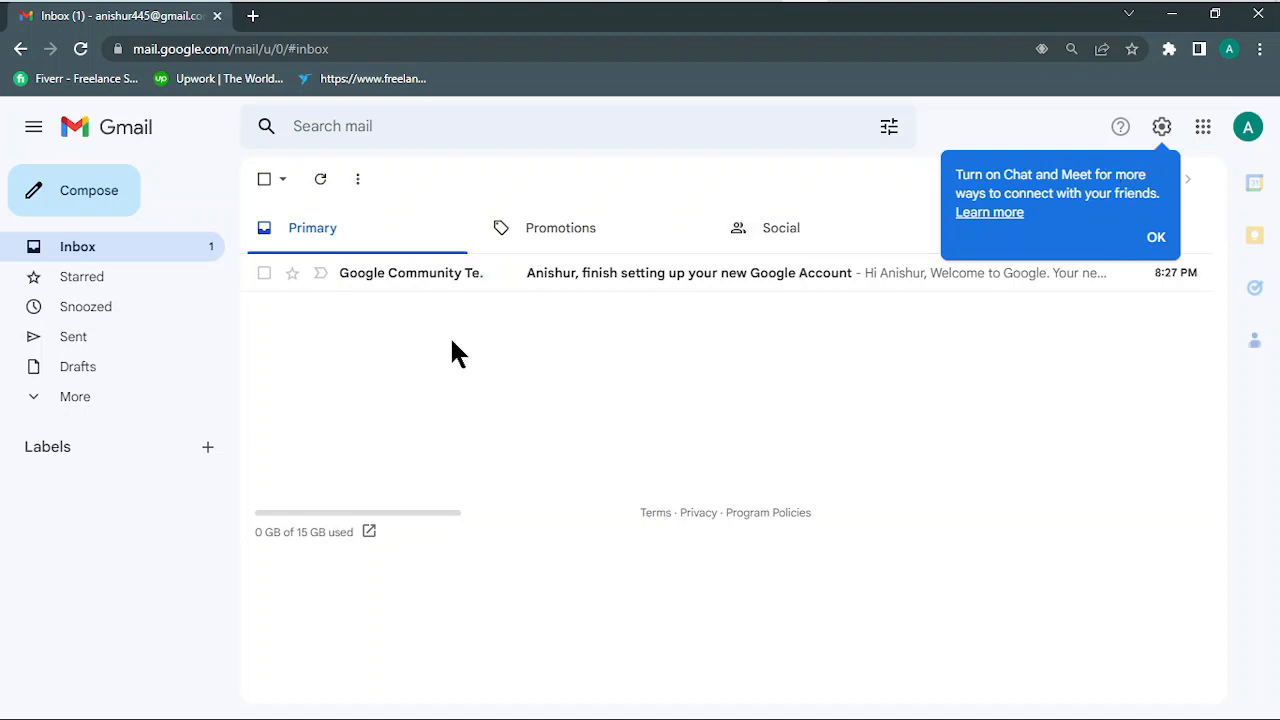
Step: Read Google's welcome email, confirm privacy options, and close the Google Account page
{"action": "left_click", "coordinate": [523, 280]}
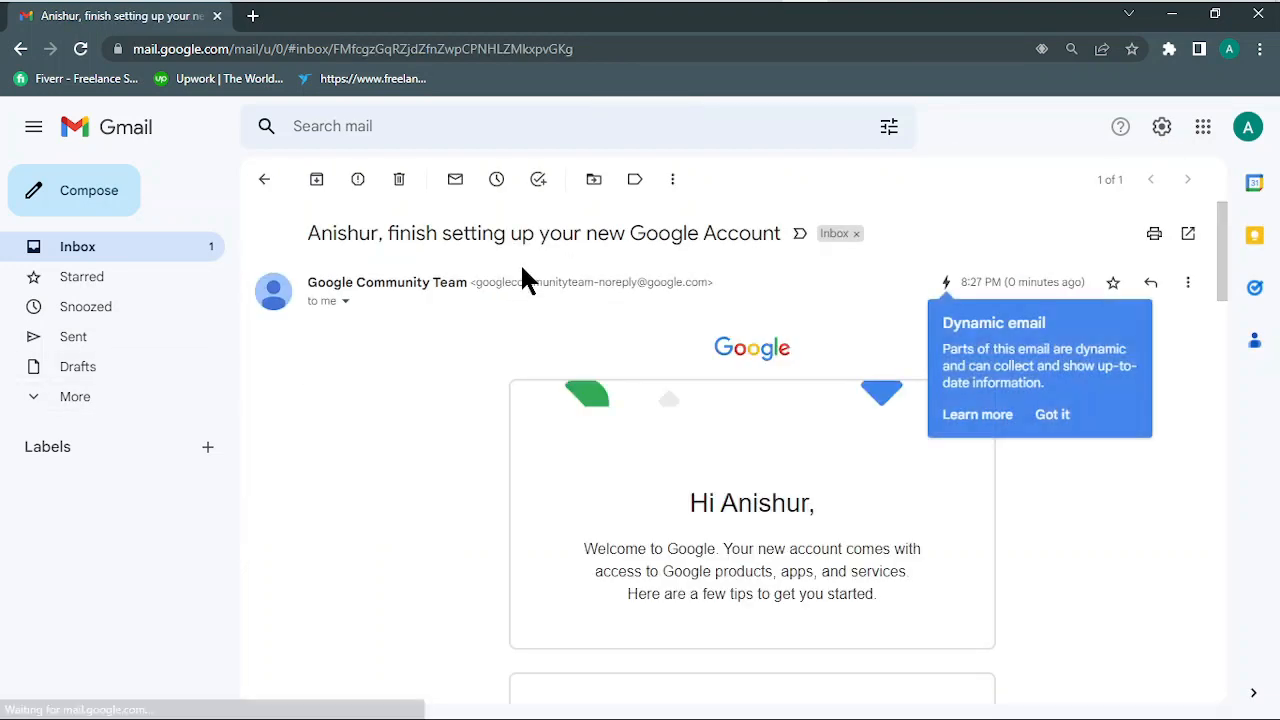
{"action": "scroll", "coordinate": [678, 445], "scroll_direction": "down", "scroll_amount": 7}
{"action": "scroll", "coordinate": [680, 457], "scroll_direction": "down", "scroll_amount": 5}
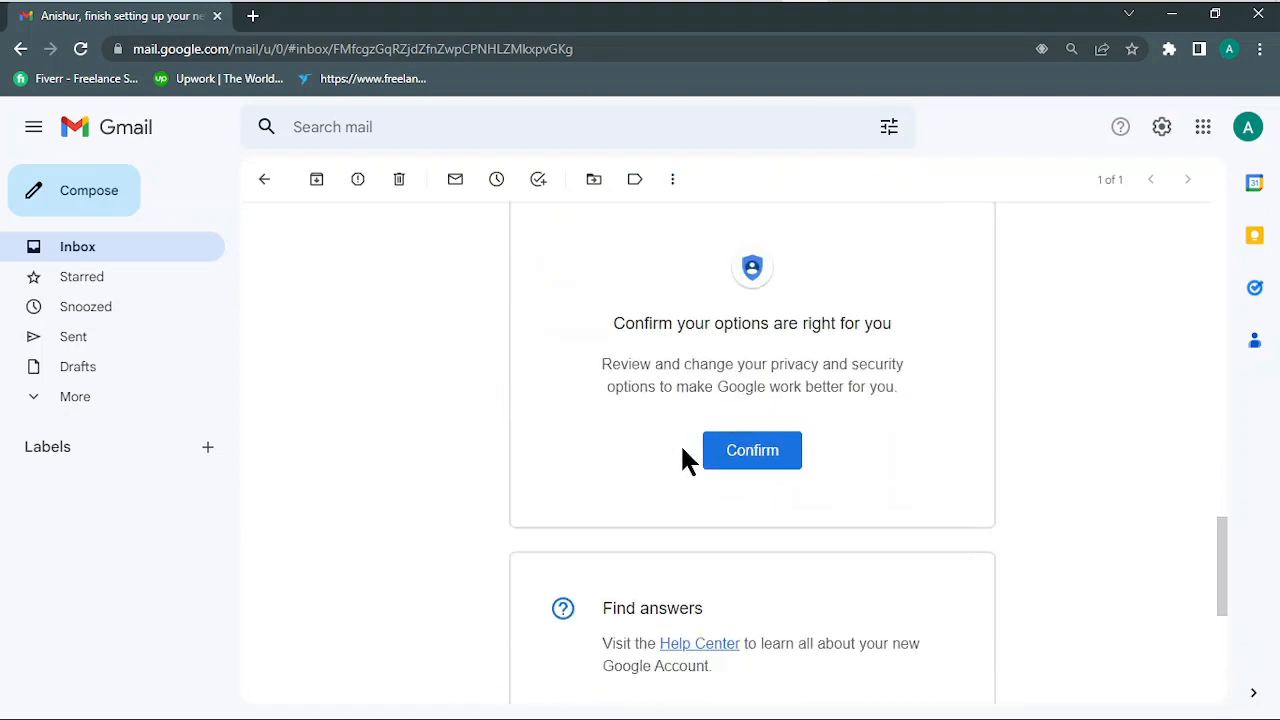
{"action": "left_click", "coordinate": [766, 470]}
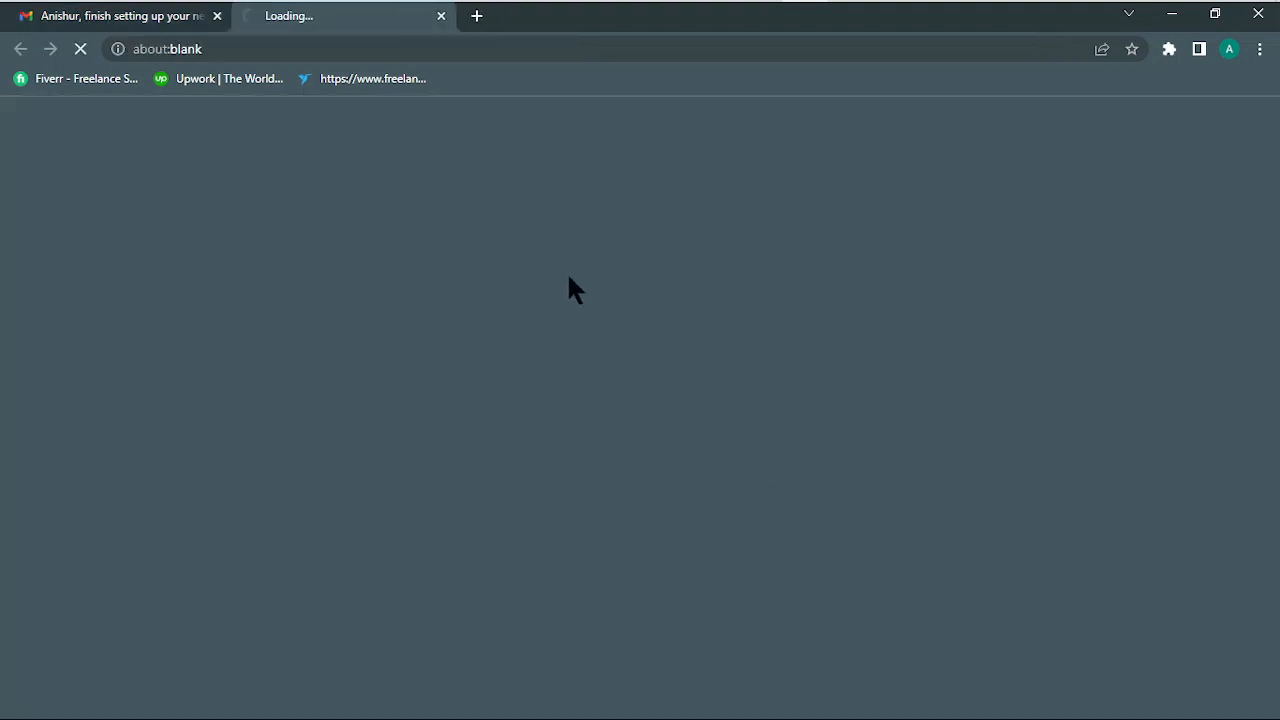
{"action": "left_click", "coordinate": [175, 16]}
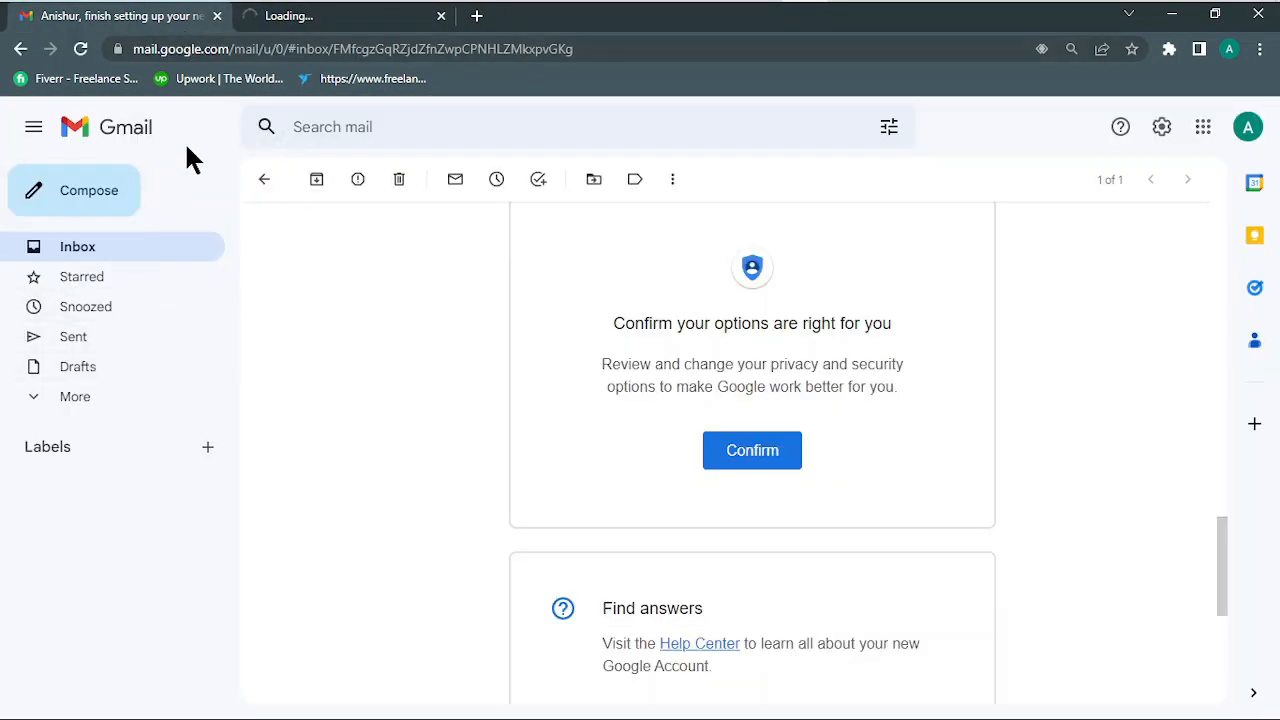
{"action": "left_click", "coordinate": [116, 132]}
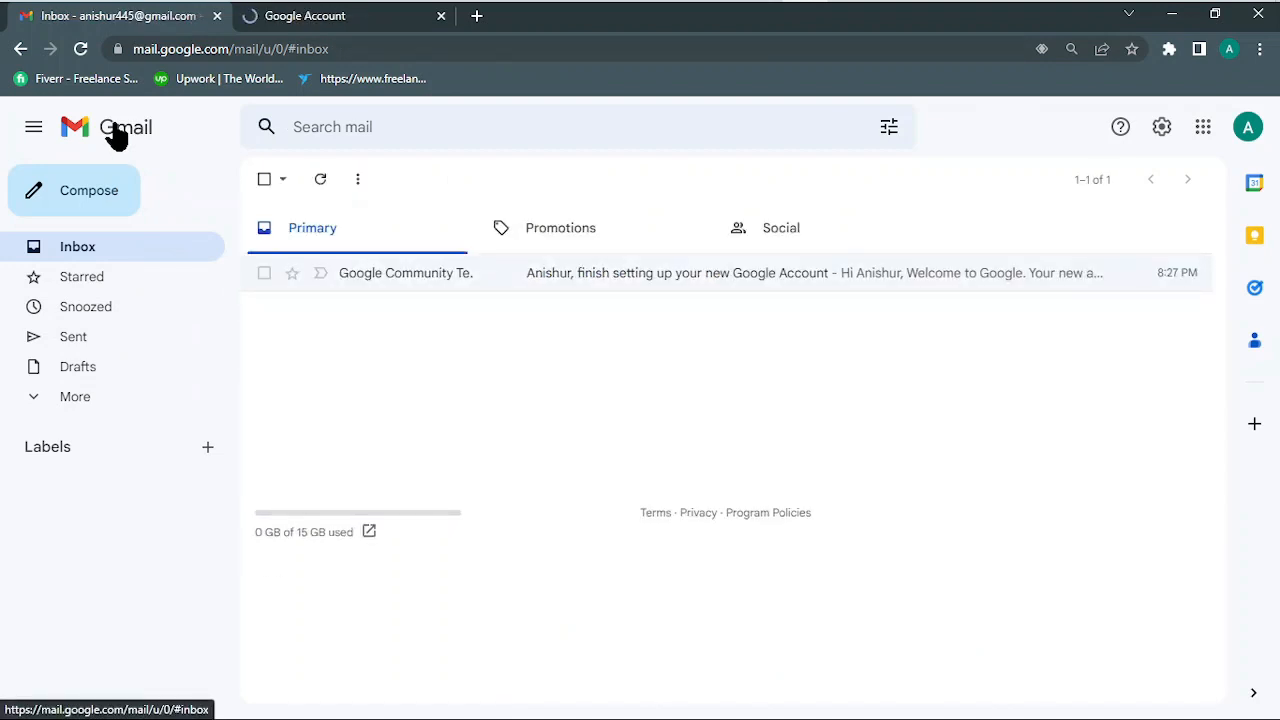
{"action": "left_click", "coordinate": [325, 18]}
{"action": "scroll", "coordinate": [603, 381], "scroll_direction": "down", "scroll_amount": 5}
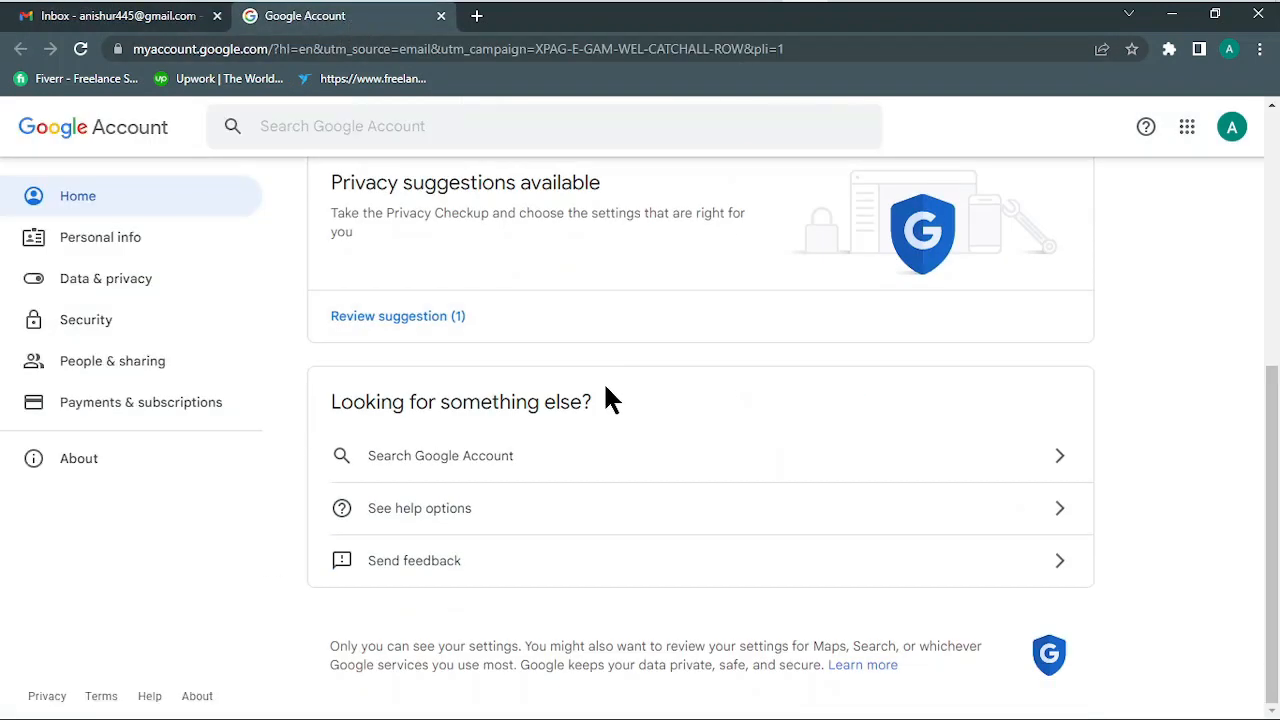
{"action": "scroll", "coordinate": [605, 379], "scroll_direction": "up", "scroll_amount": 5}
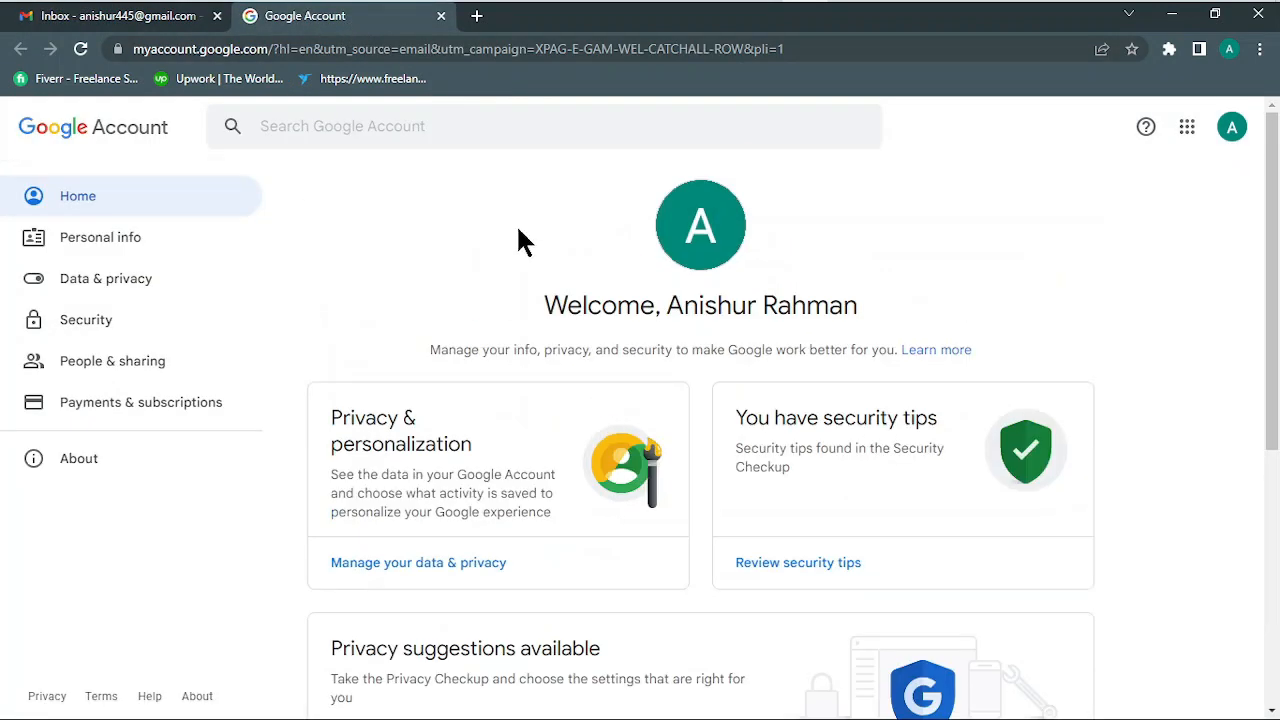
{"action": "left_click", "coordinate": [440, 16]}
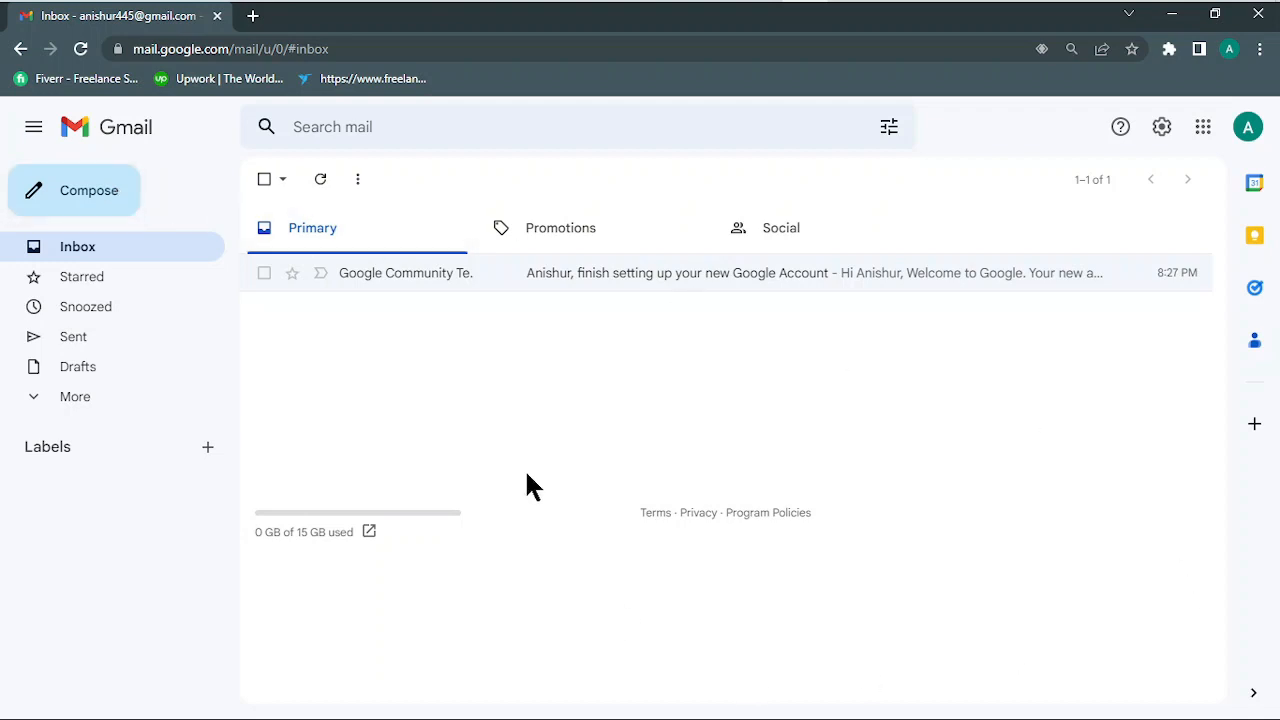
Step: Compose a new message and enter a recipient address mistyped with a .con ending
{"action": "left_click", "coordinate": [108, 203]}
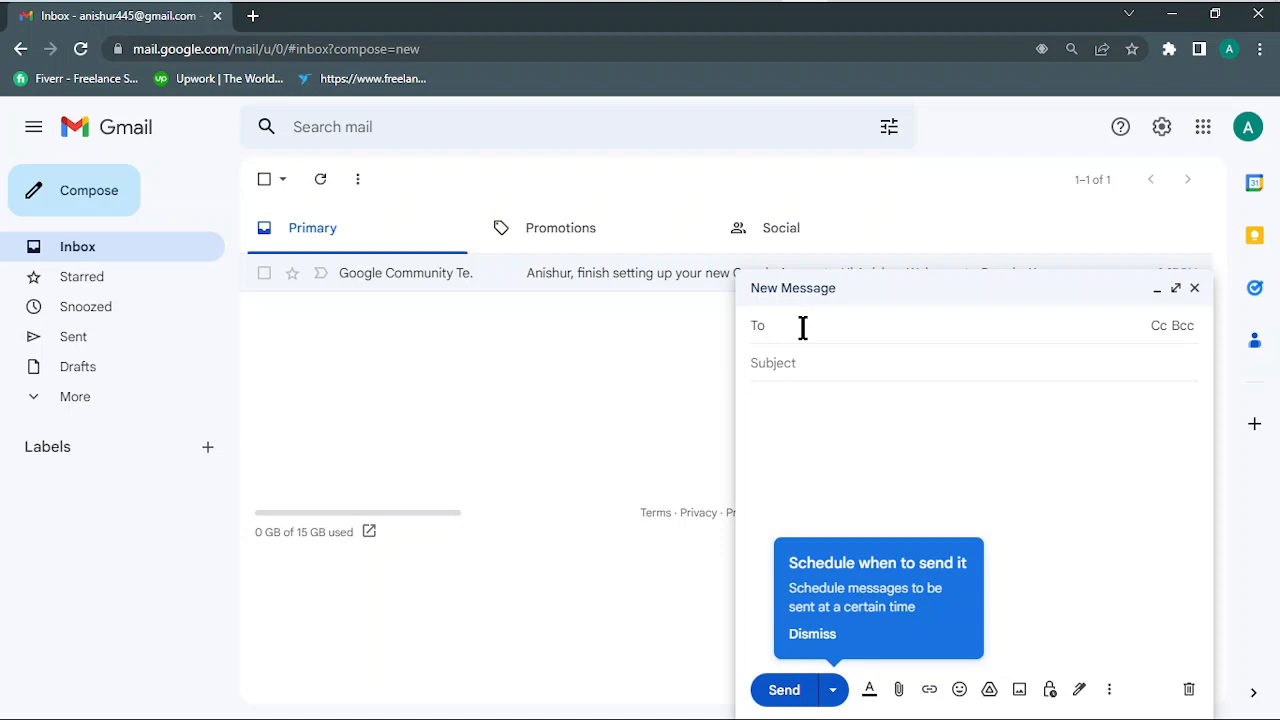
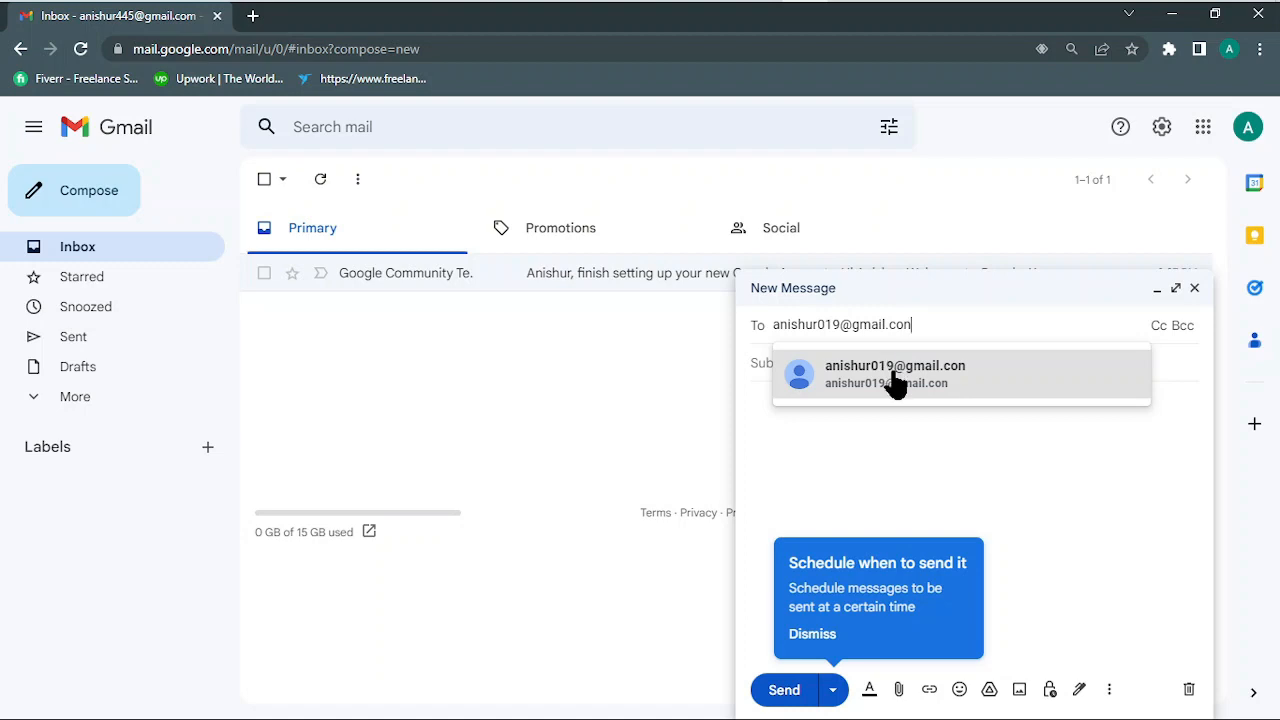
{"action": "left_click", "coordinate": [893, 368]}
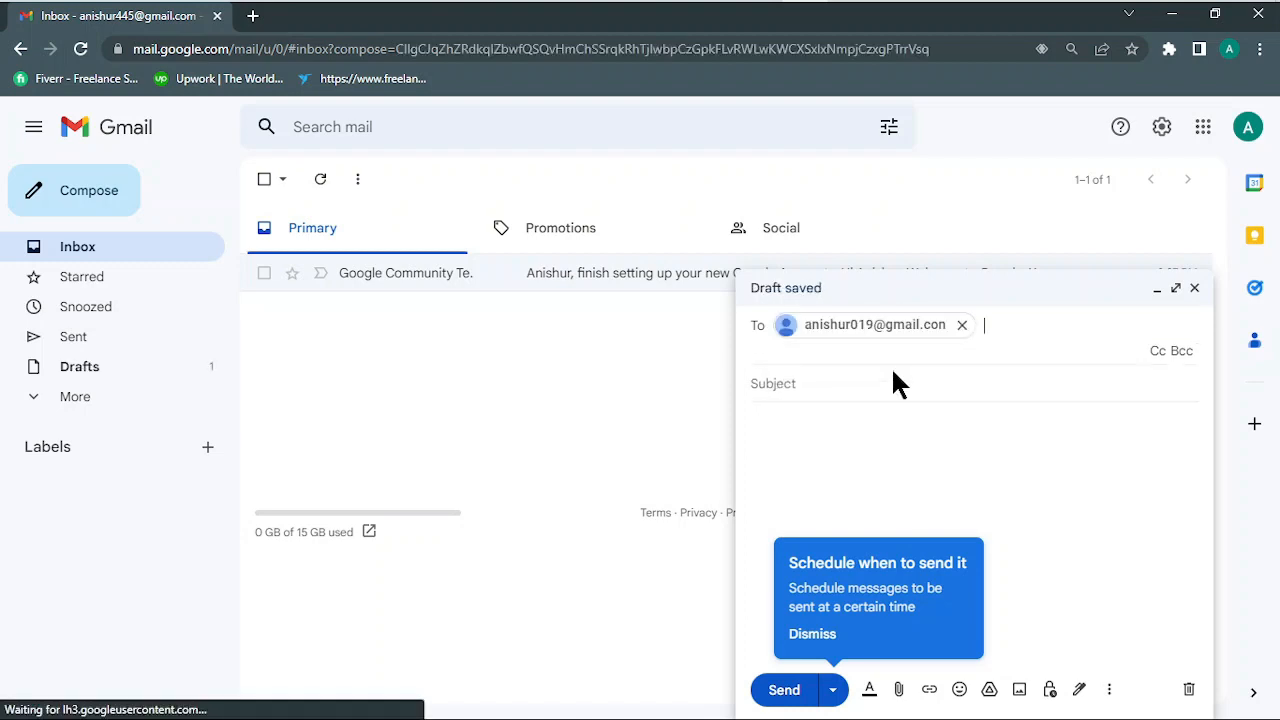
Step: Remove the wrong .con recipient and enter the correct Gmail address
{"action": "left_click", "coordinate": [924, 322]}
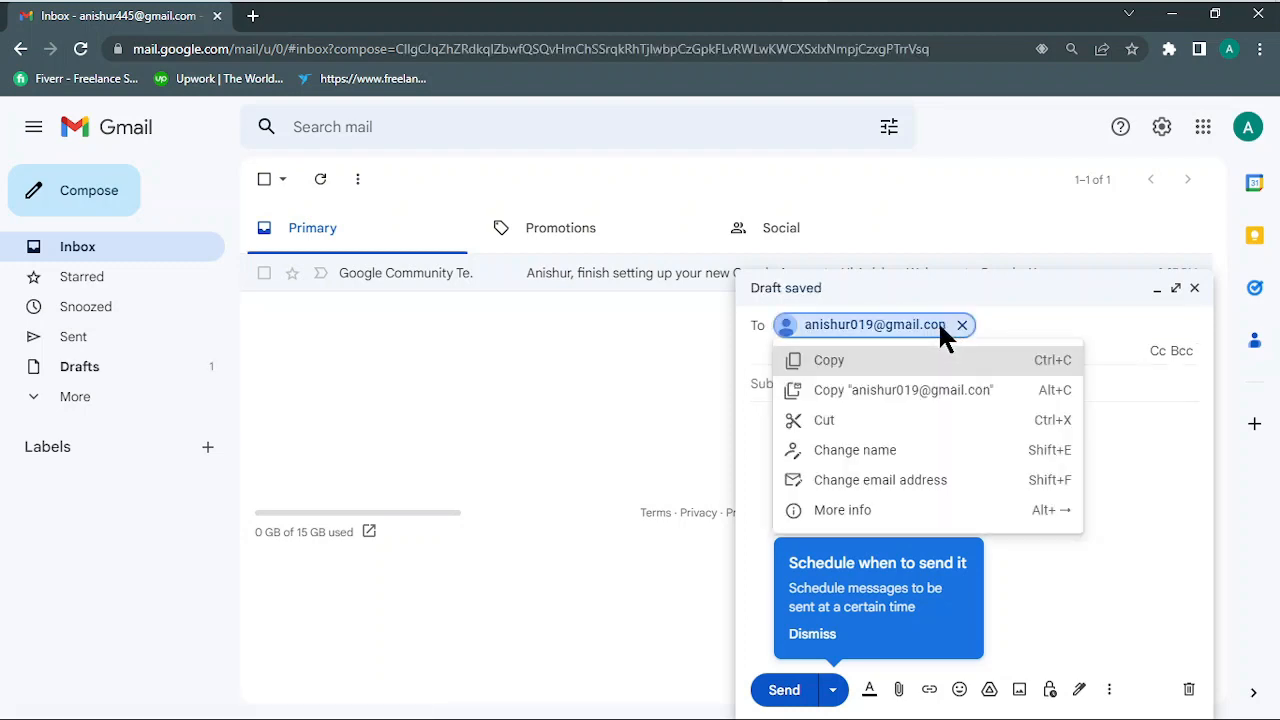
{"action": "left_click", "coordinate": [944, 330]}
{"action": "left_click", "coordinate": [943, 324]}
{"action": "mouse_move", "coordinate": [968, 326]}
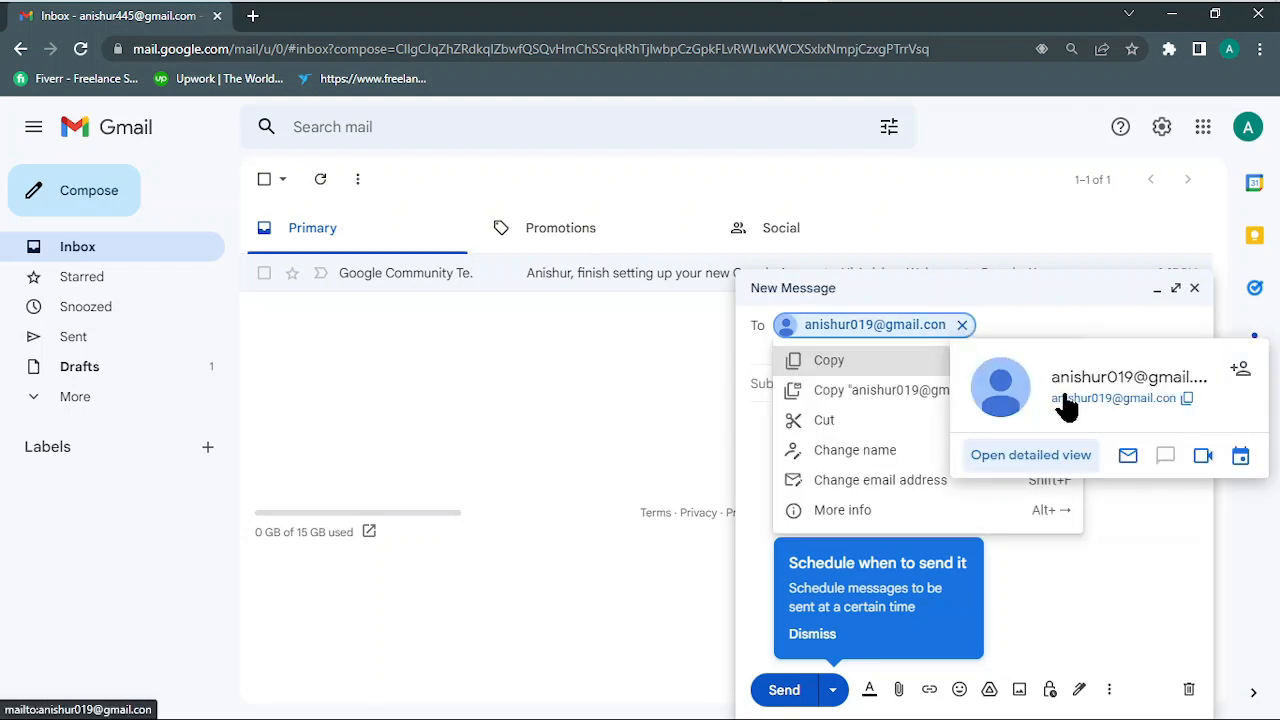
{"action": "left_click", "coordinate": [923, 314]}
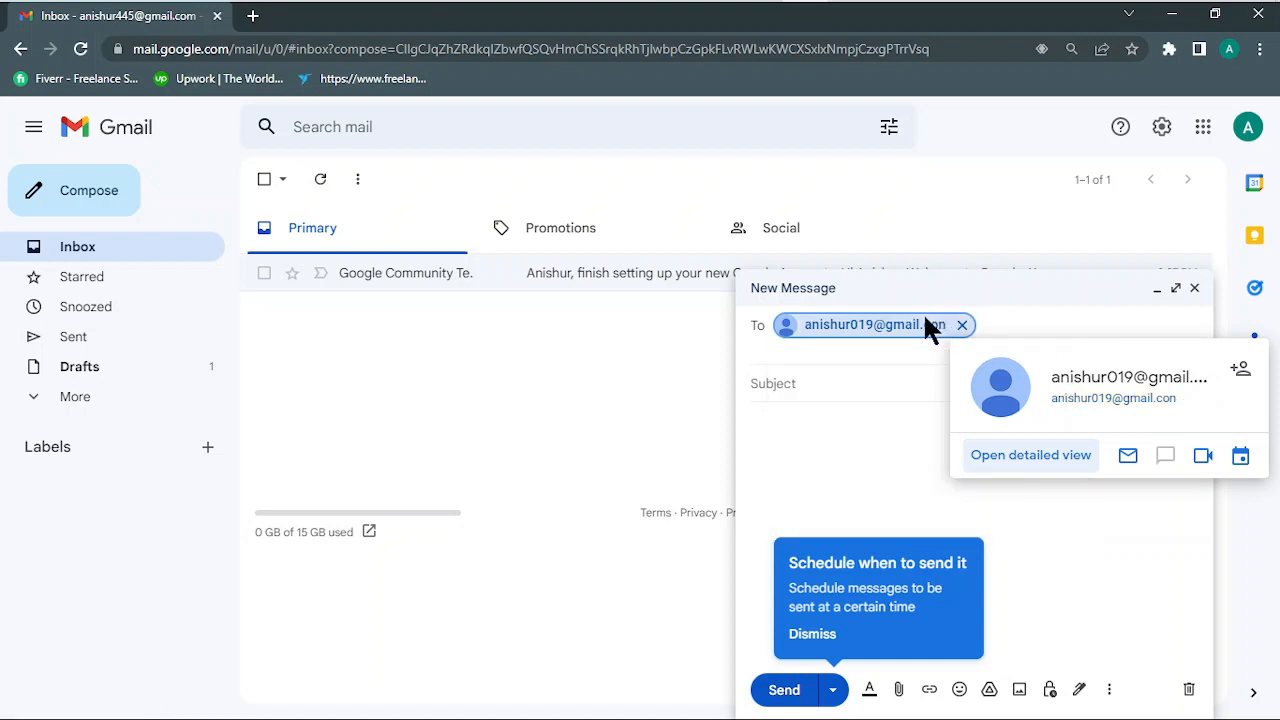
{"action": "left_click", "coordinate": [960, 325]}
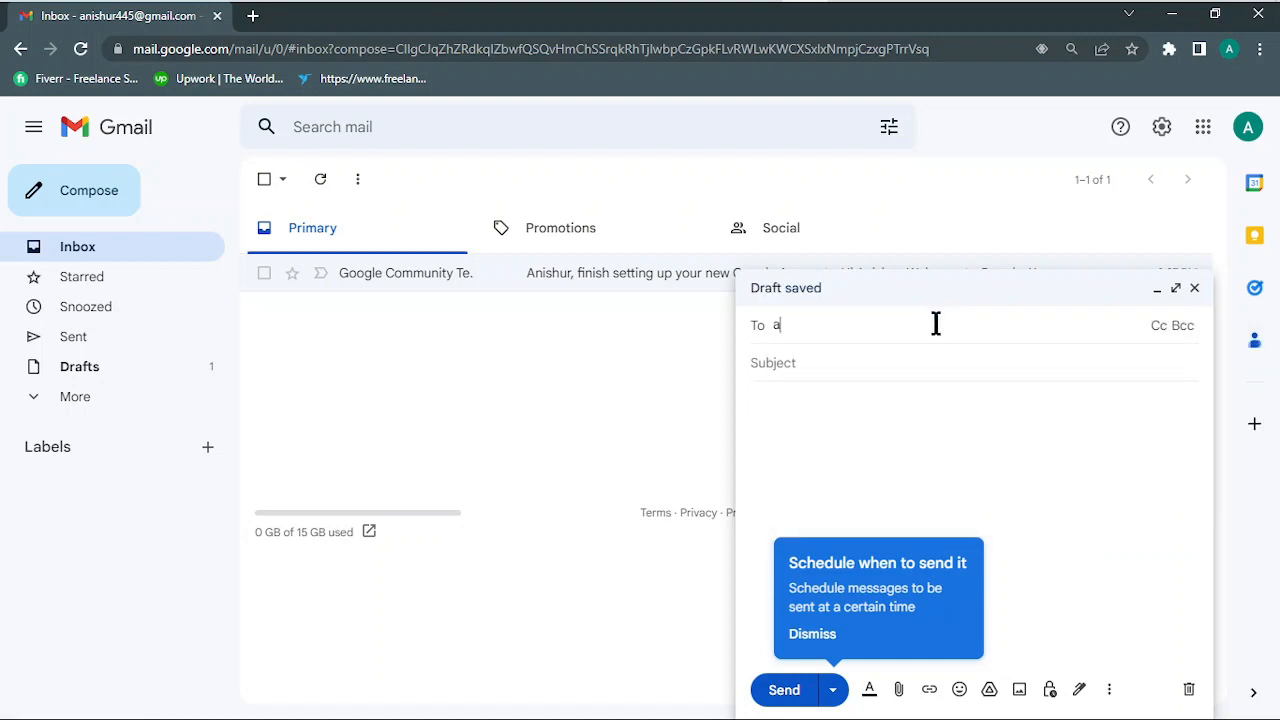
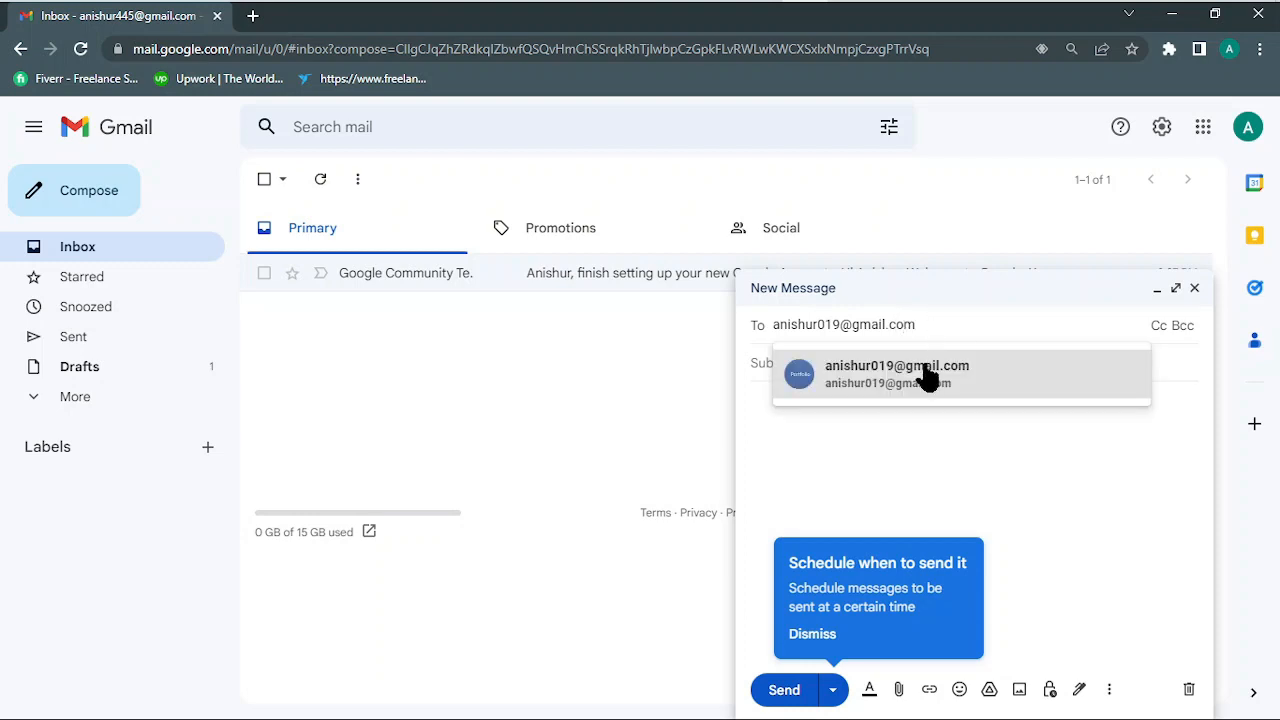
{"action": "left_click", "coordinate": [914, 374]}
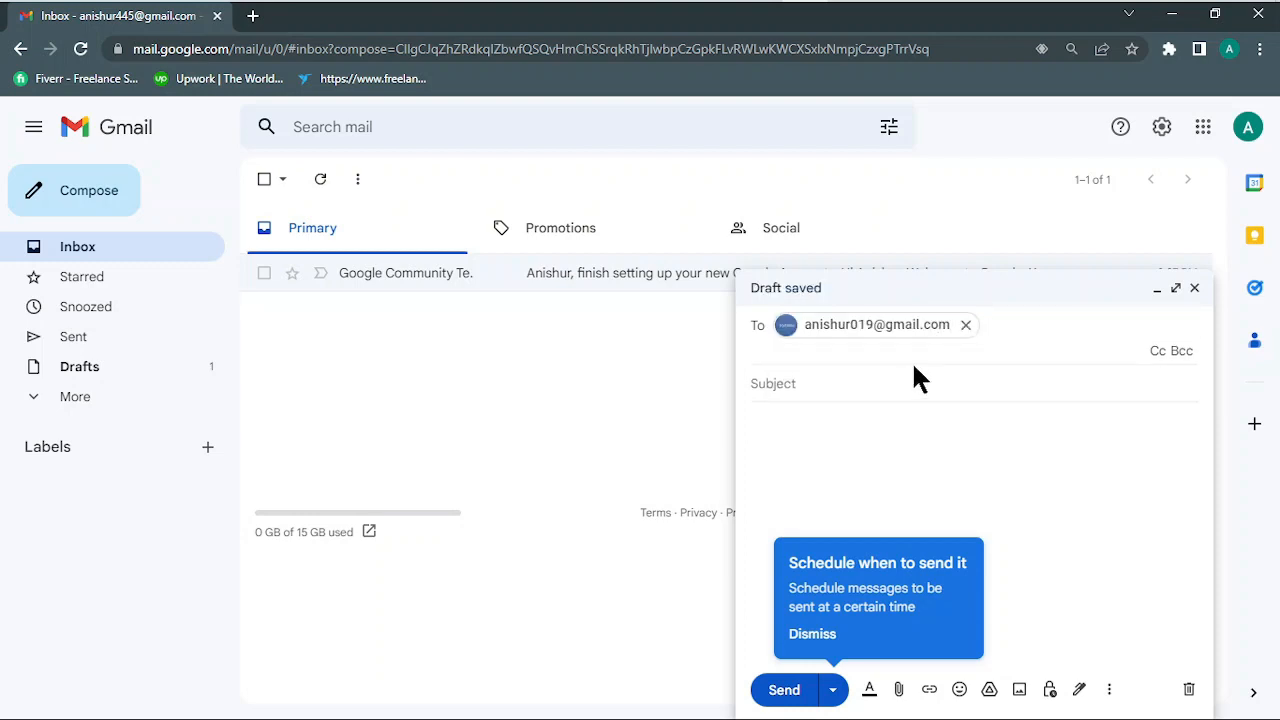
Step: Move to the subject line and dismiss the scheduled-send tip
{"action": "left_click", "coordinate": [889, 389]}
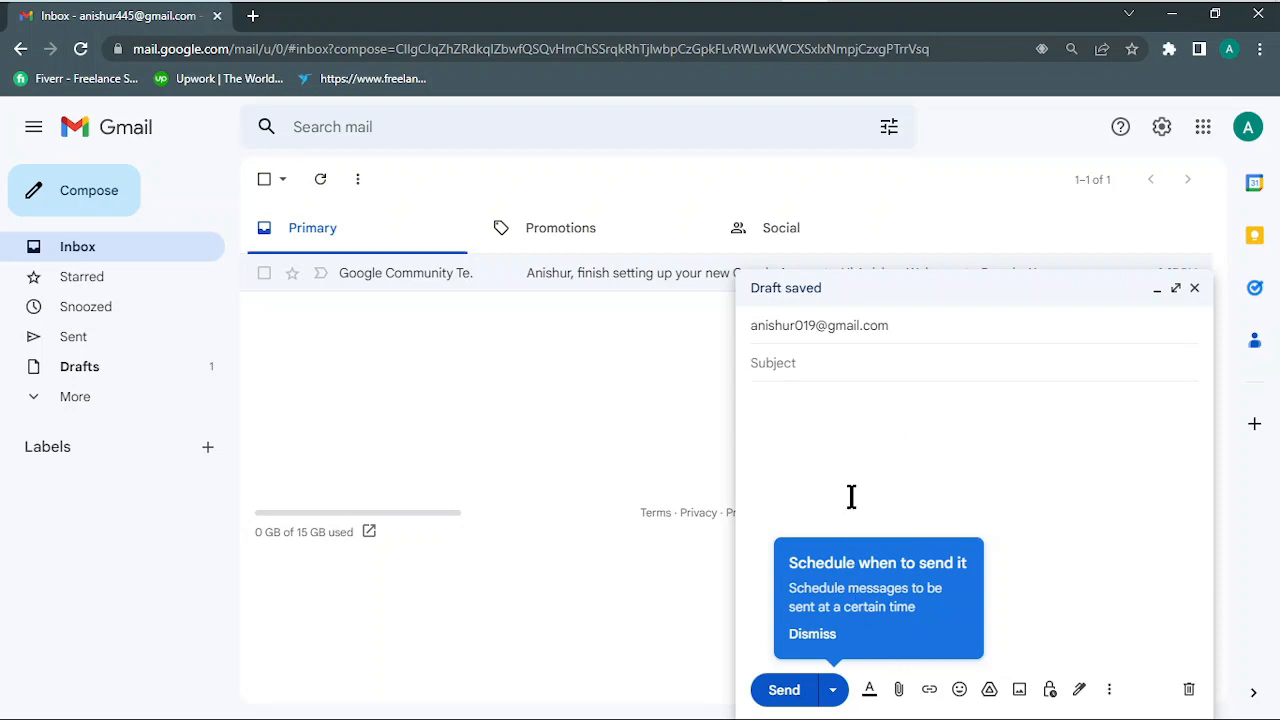
{"action": "left_click", "coordinate": [818, 362]}
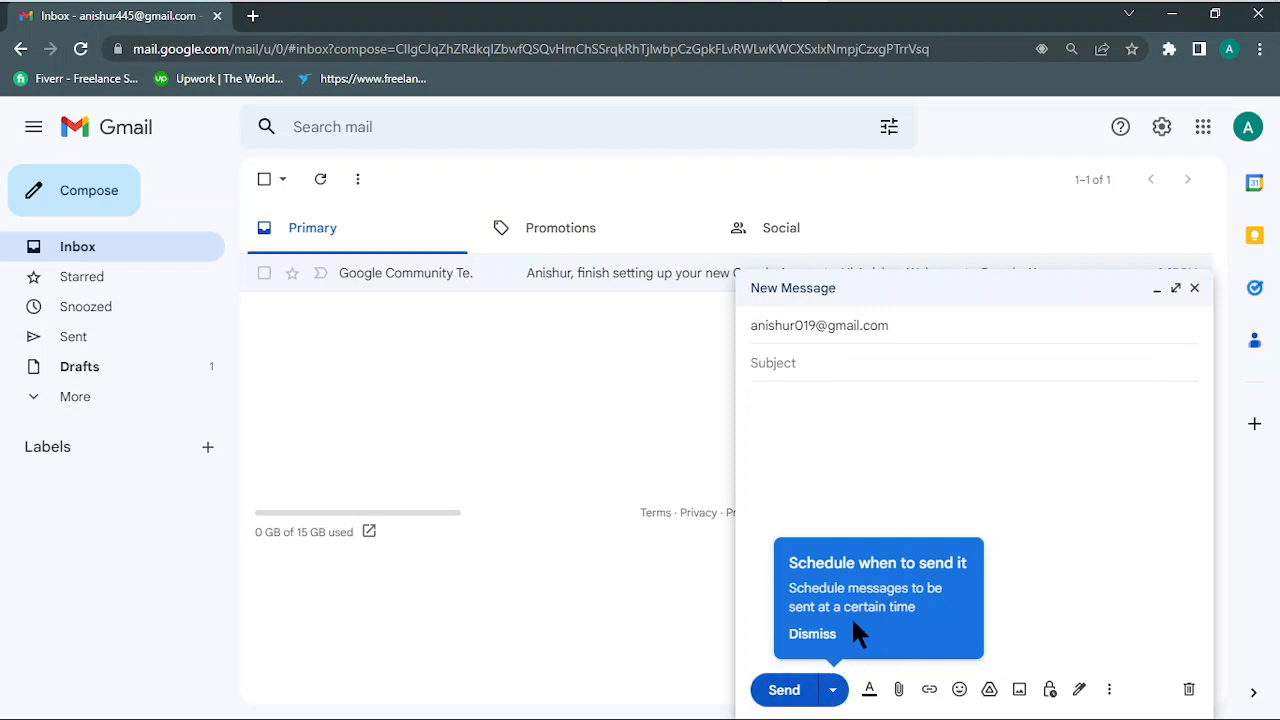
{"action": "left_click", "coordinate": [838, 692]}
{"action": "left_click", "coordinate": [838, 692]}
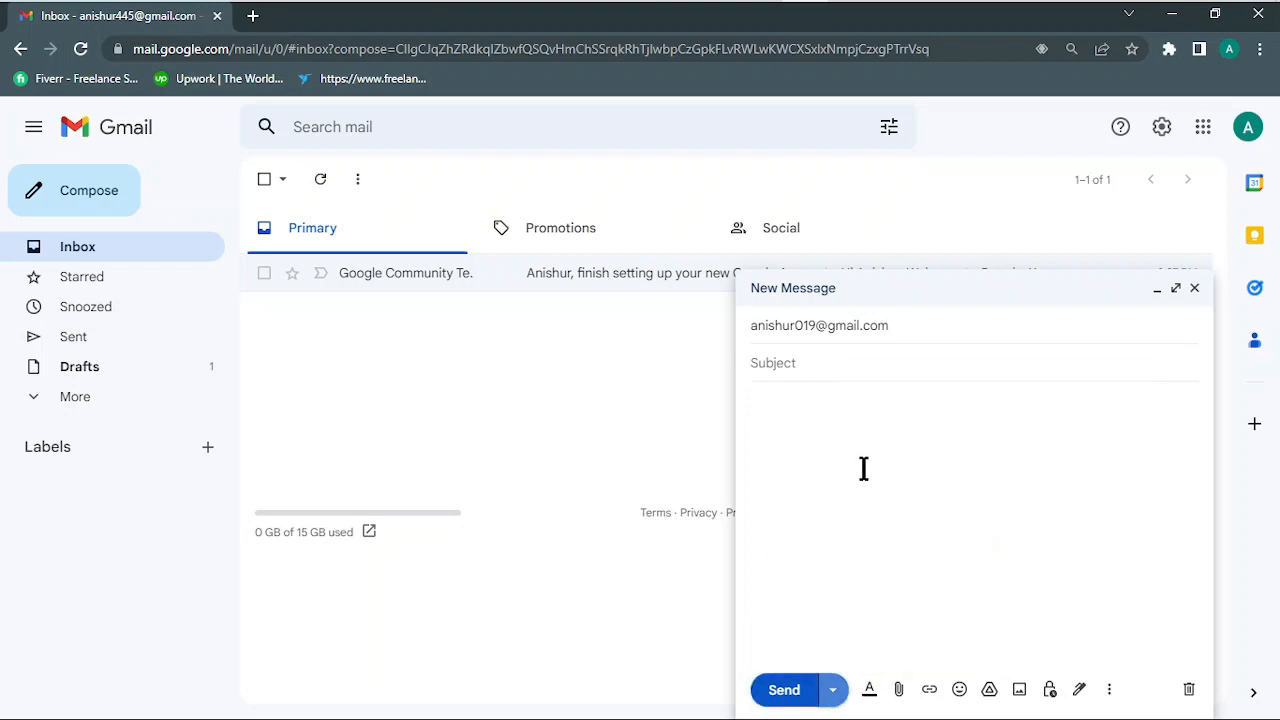
Step: Type subject 'Student List of SDPO' and body 'Here is my STUDENT'S list'
{"action": "left_click", "coordinate": [845, 369]}
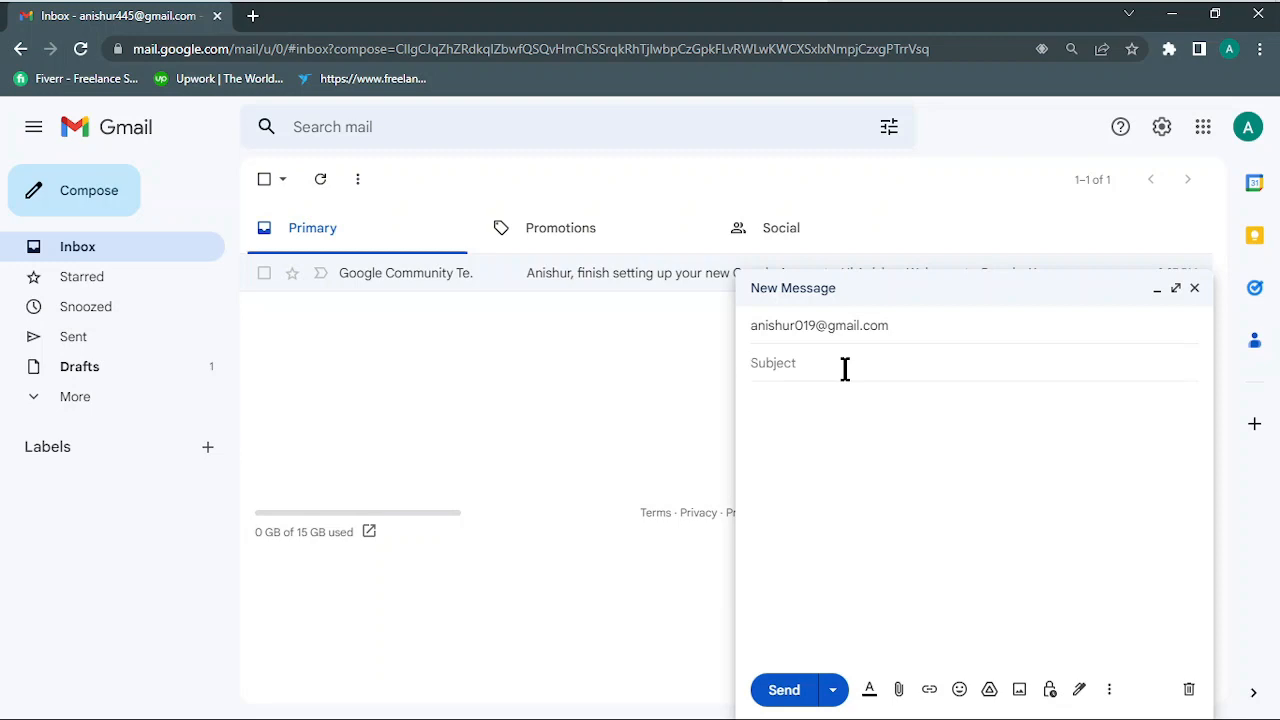
{"action": "type", "text": "Student Lis"}
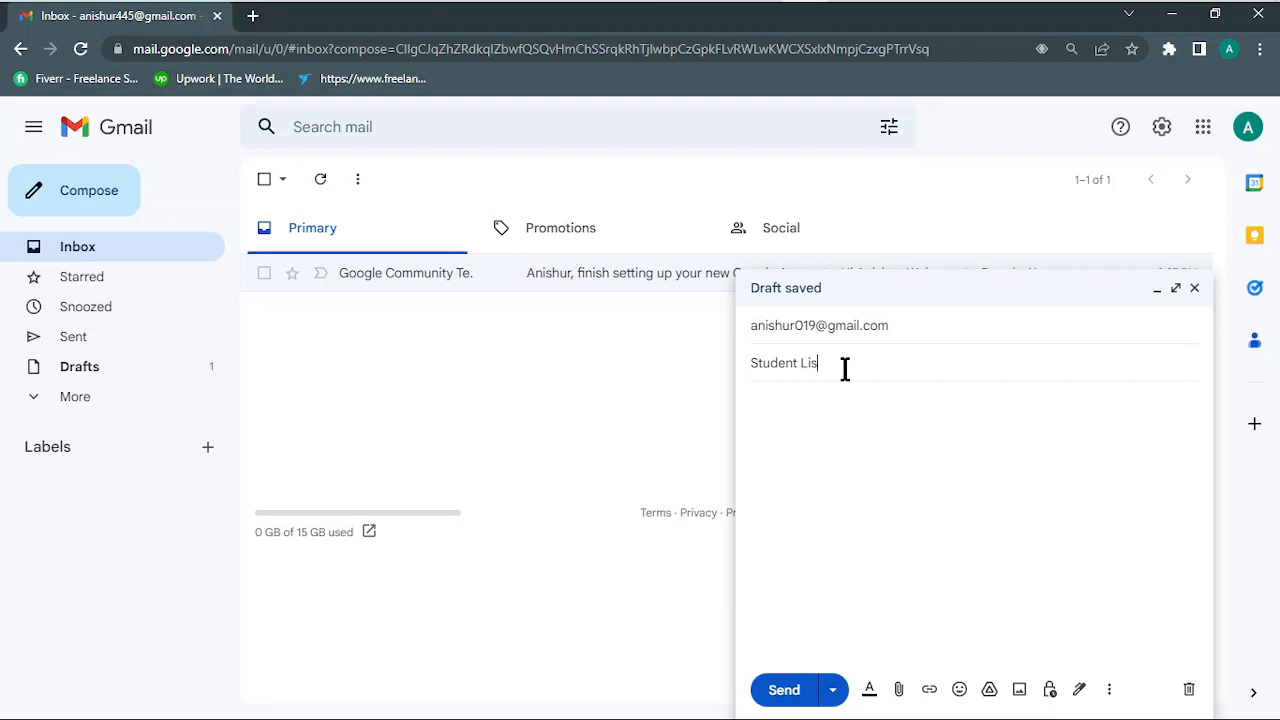
{"action": "type", "text": "t of SD"}
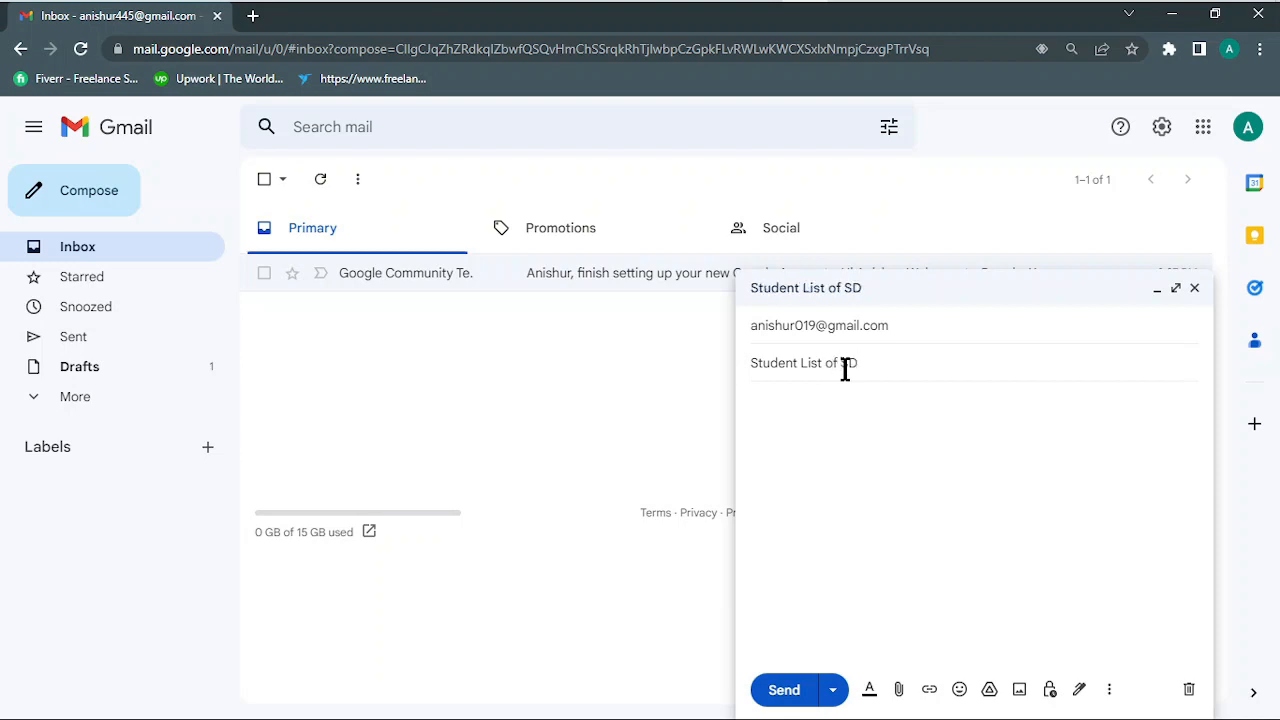
{"action": "type", "text": "PO"}
{"action": "left_click", "coordinate": [846, 414]}
{"action": "type", "text": "Here is my STUDENT'S list"}
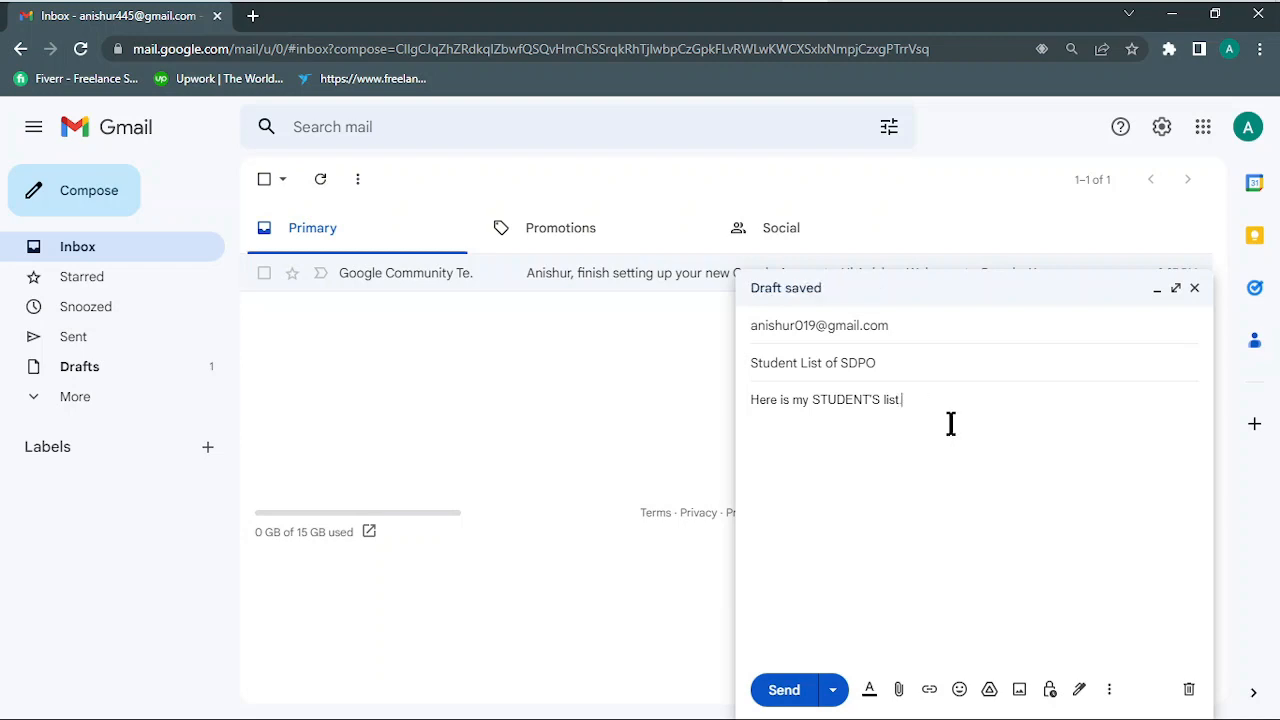
Step: Attach the Class Modiul.docx document to the Student List of SDPO draft
{"action": "left_click", "coordinate": [900, 694]}
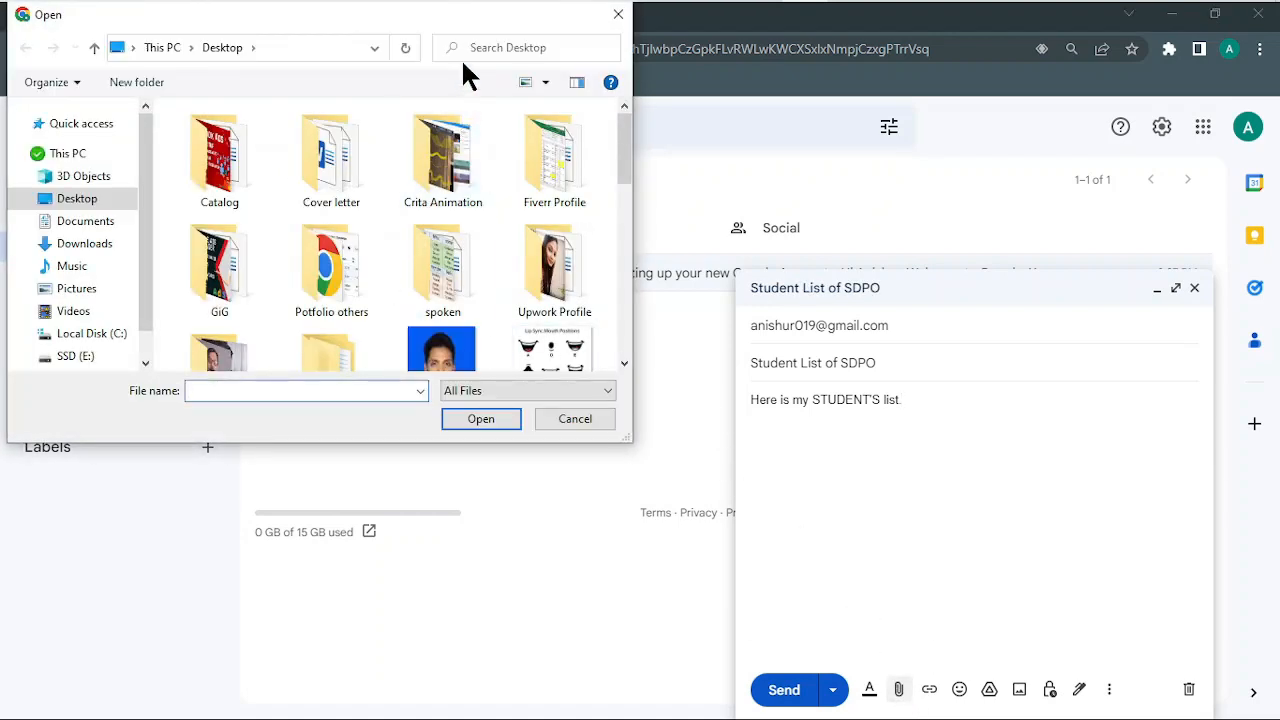
{"action": "left_click_drag", "start_coordinate": [459, 22], "coordinate": [591, 104]}
{"action": "scroll", "coordinate": [610, 290], "scroll_direction": "down", "scroll_amount": 10}
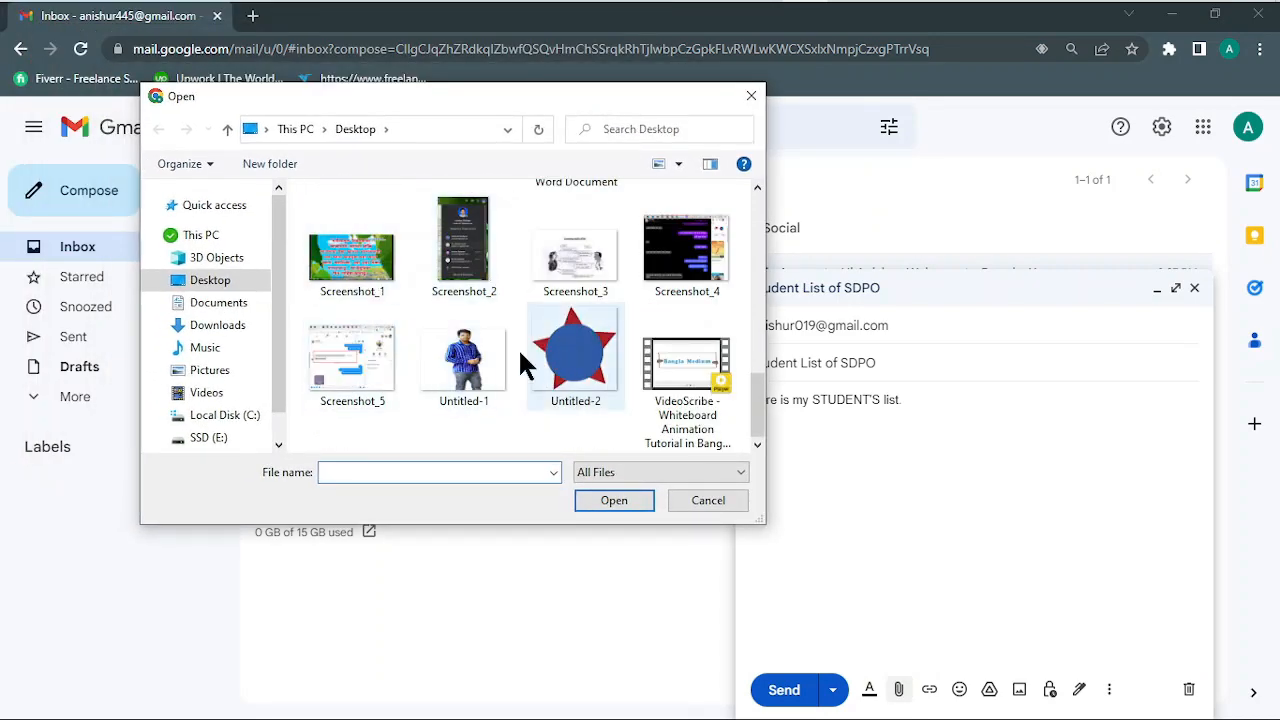
{"action": "scroll", "coordinate": [466, 282], "scroll_direction": "up", "scroll_amount": 5}
{"action": "scroll", "coordinate": [537, 320], "scroll_direction": "down", "scroll_amount": 5}
{"action": "scroll", "coordinate": [503, 331], "scroll_direction": "up", "scroll_amount": 5}
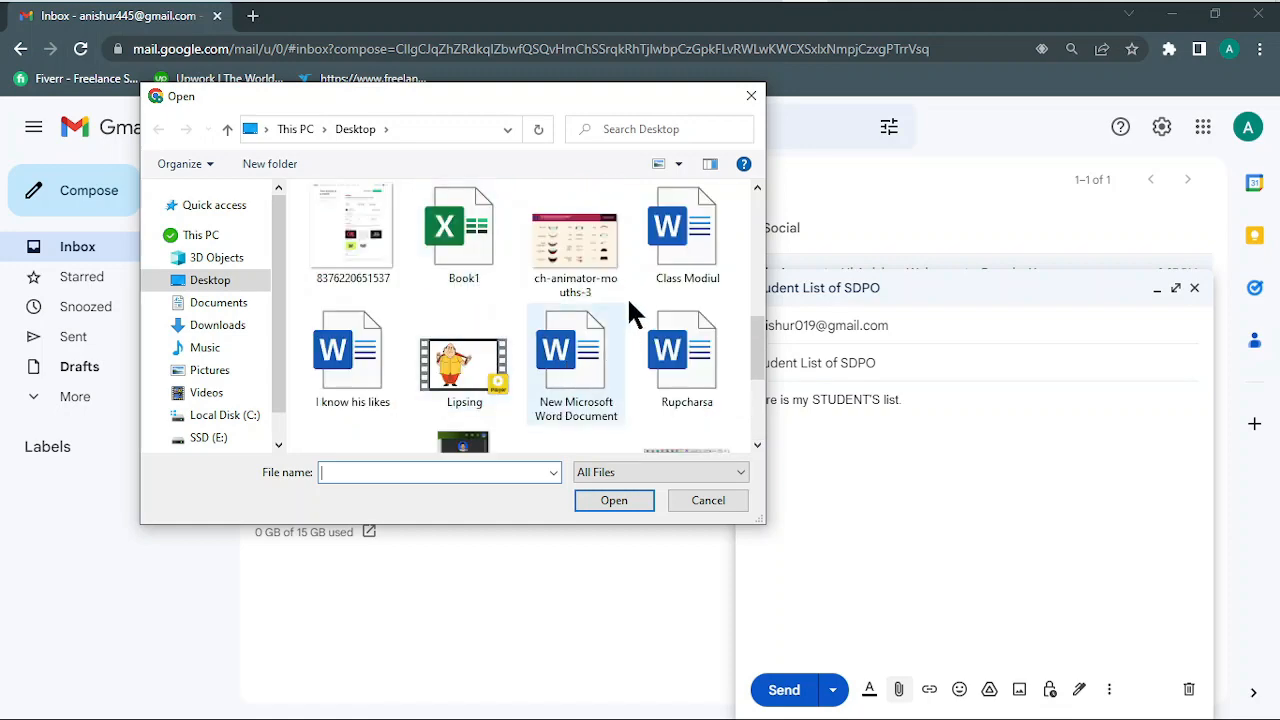
{"action": "double_click", "coordinate": [679, 229]}
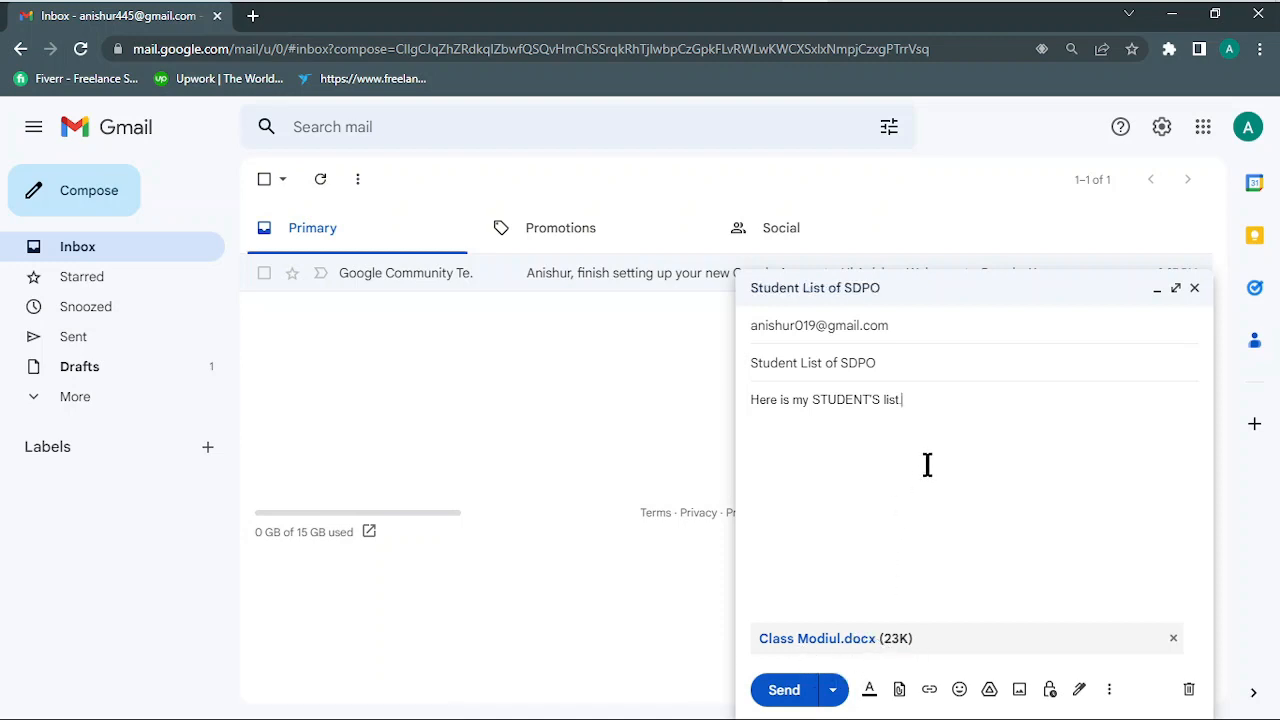
Step: Attach the 150x120.jpg photo from the Desktop as a second file
{"action": "left_click", "coordinate": [899, 689]}
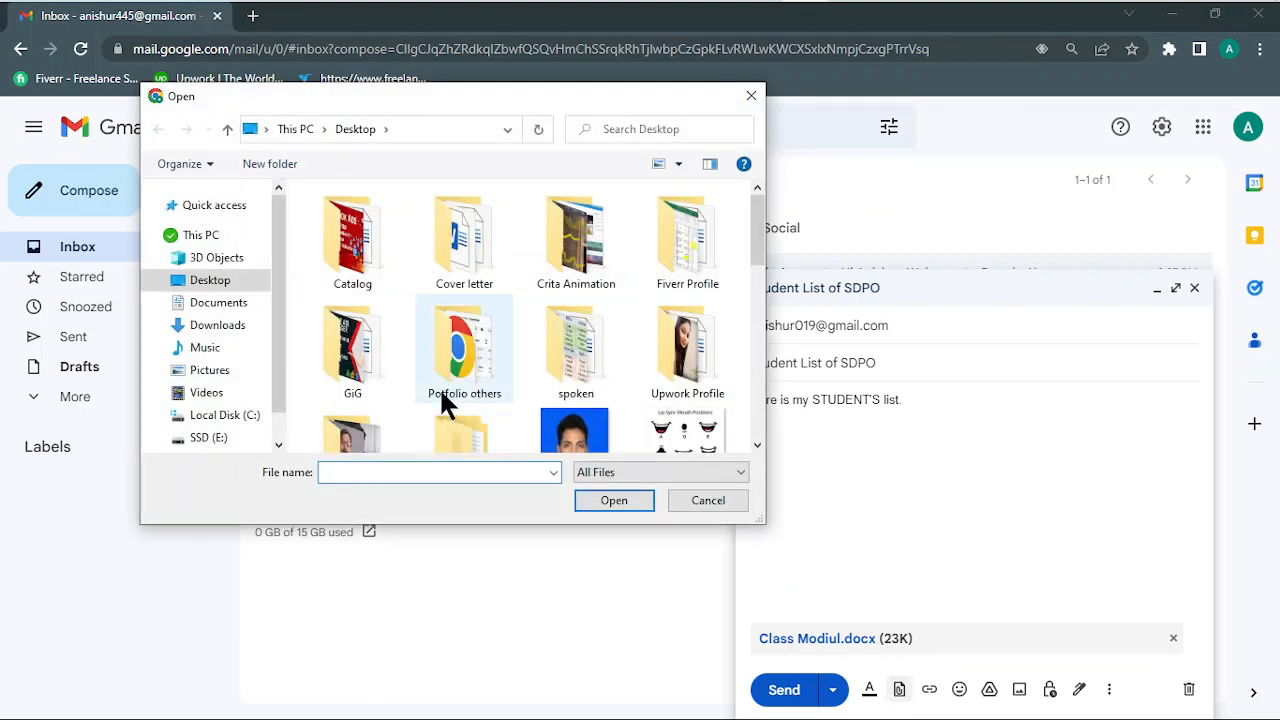
{"action": "scroll", "coordinate": [478, 368], "scroll_direction": "down", "scroll_amount": 5}
{"action": "scroll", "coordinate": [480, 372], "scroll_direction": "up", "scroll_amount": 3}
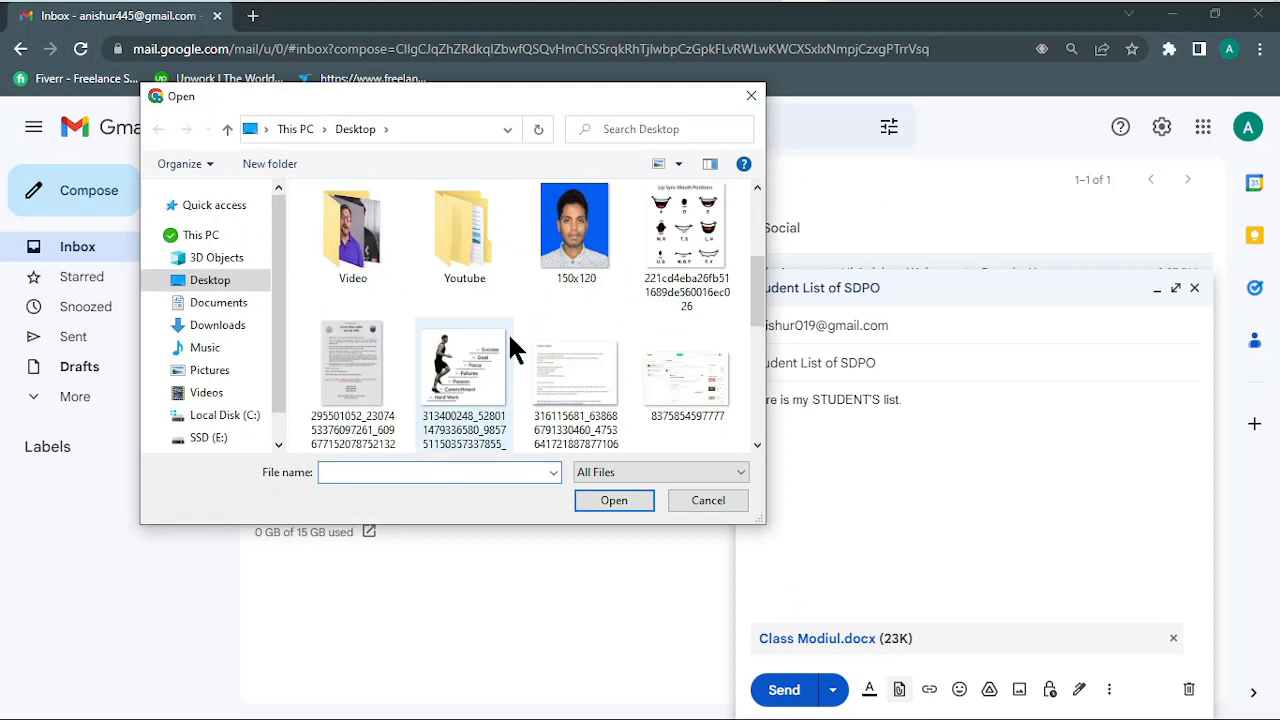
{"action": "double_click", "coordinate": [572, 250]}
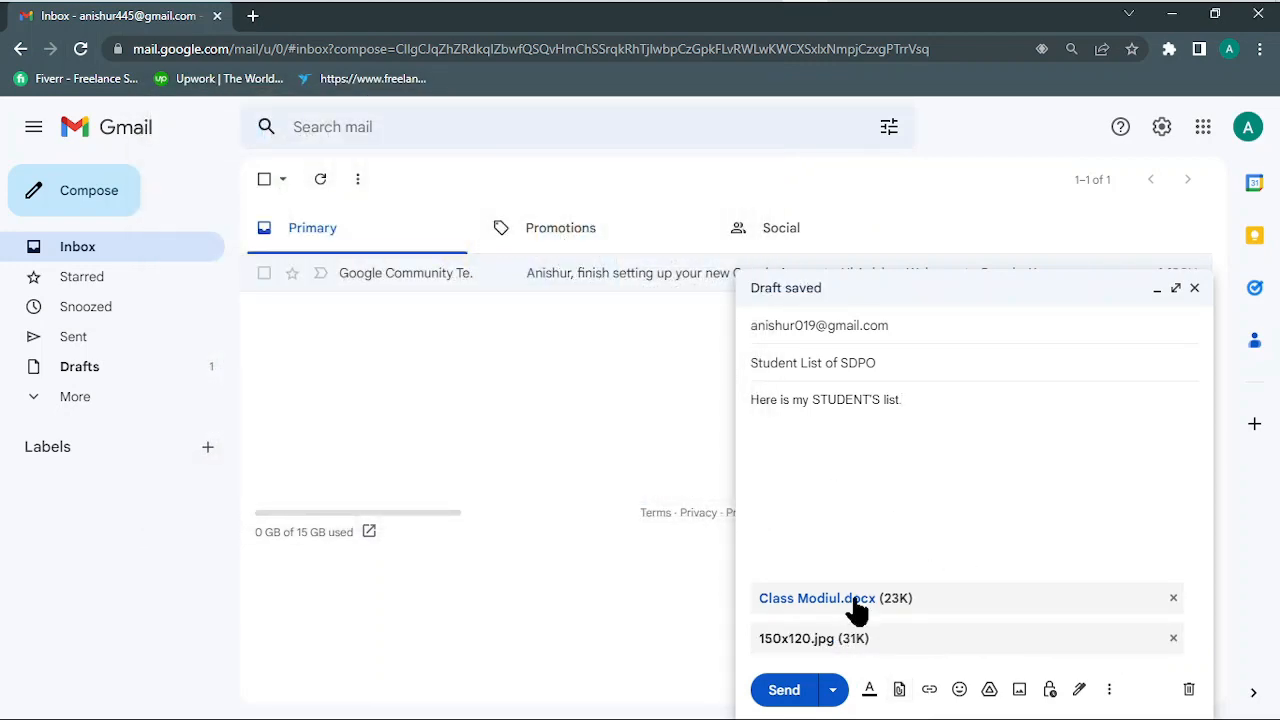
{"action": "left_click", "coordinate": [833, 690]}
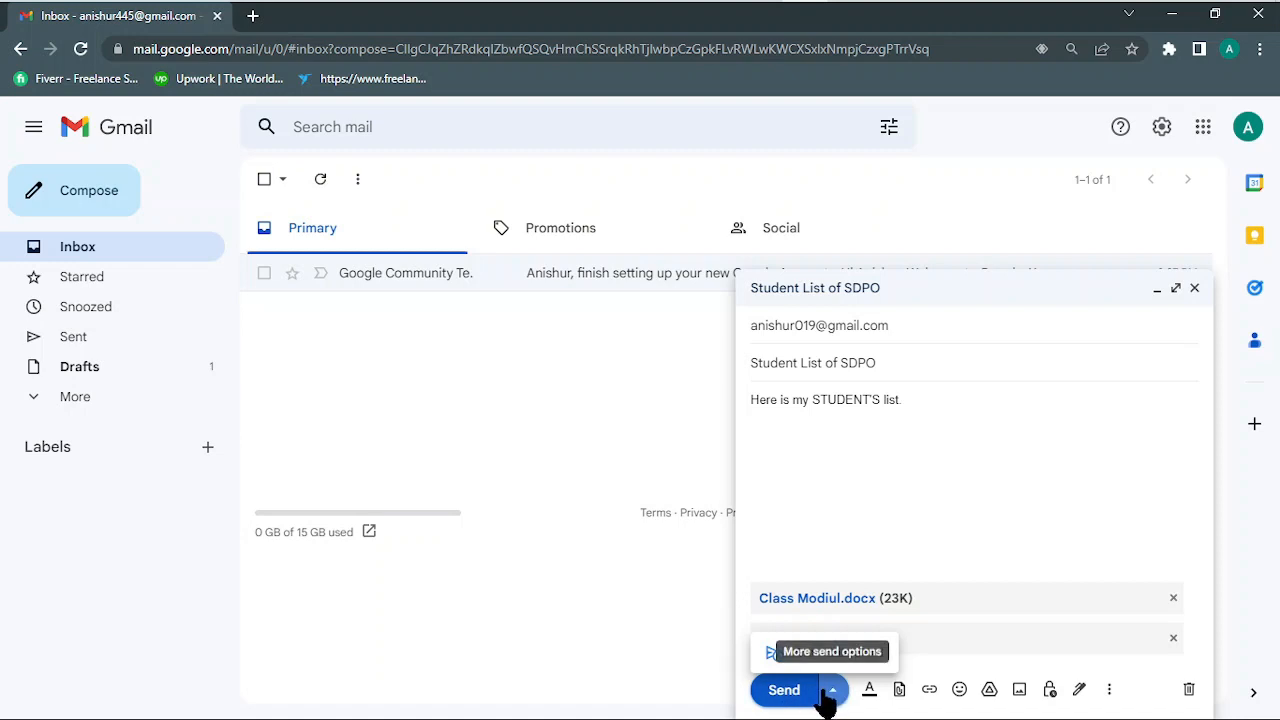
Step: Send the Student List of SDPO email and open its copy in Sent to confirm both attachments
{"action": "left_click", "coordinate": [778, 690]}
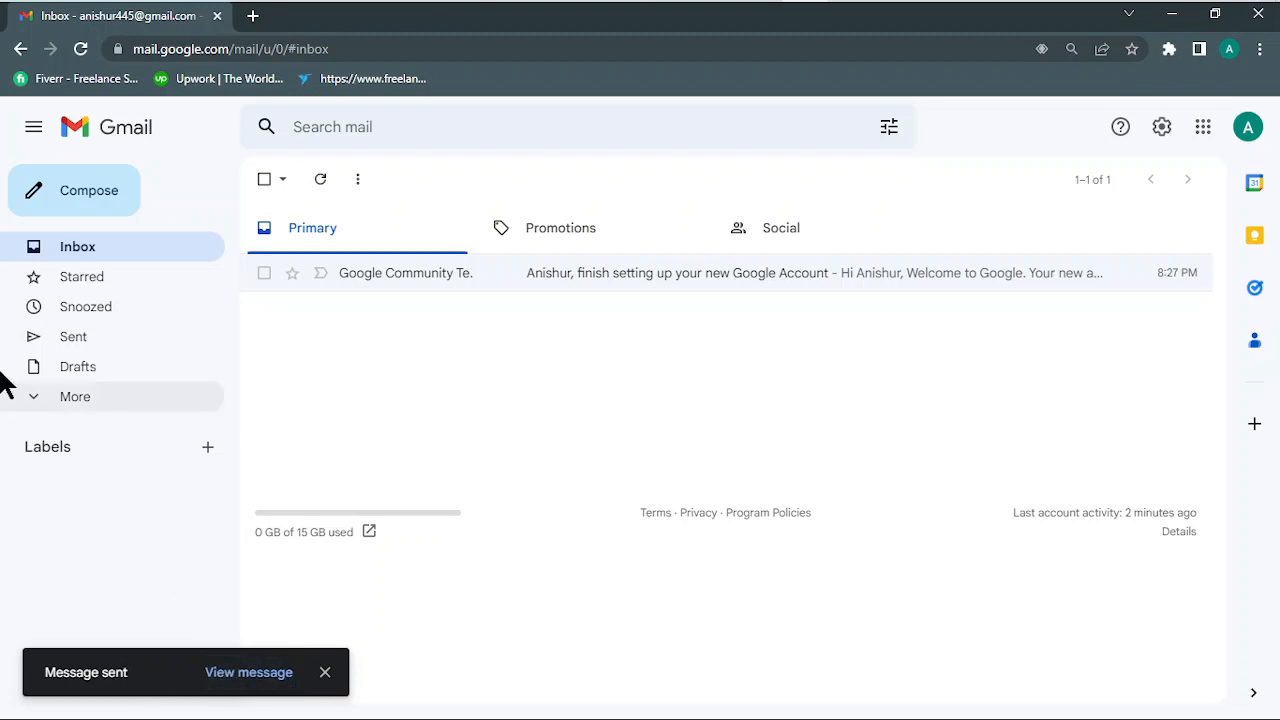
{"action": "left_click", "coordinate": [76, 344]}
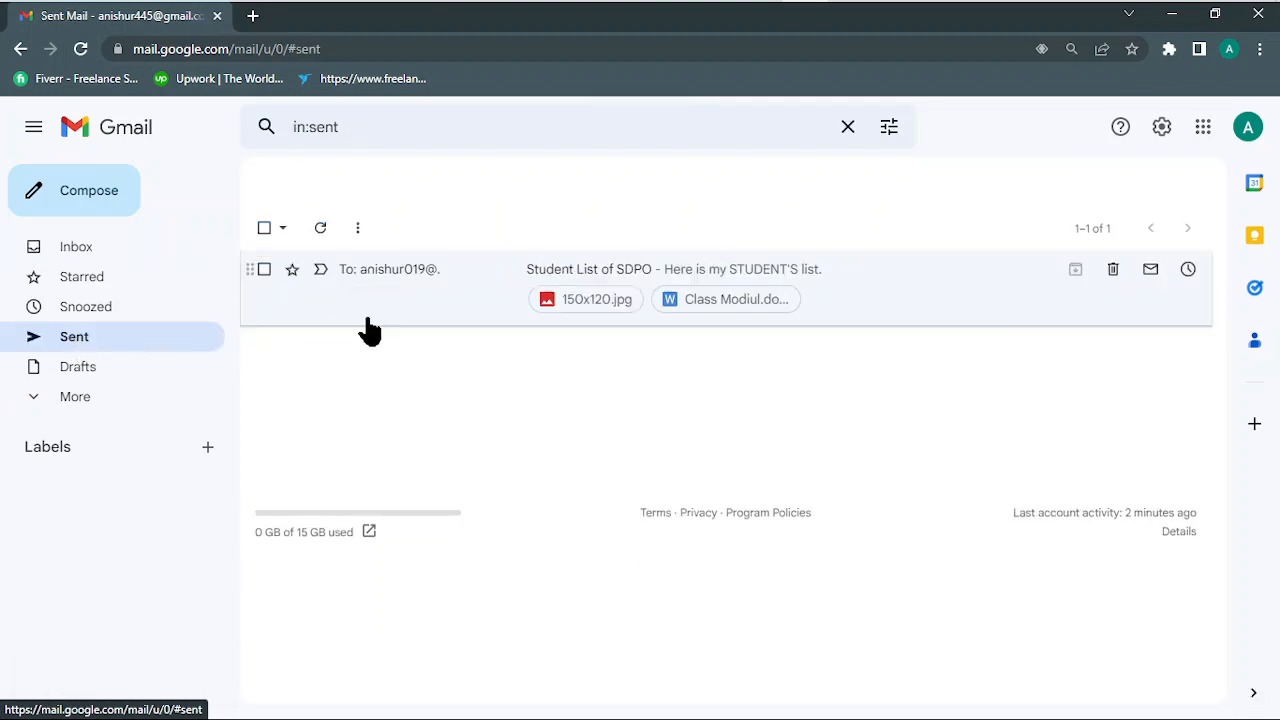
{"action": "left_click", "coordinate": [415, 283]}
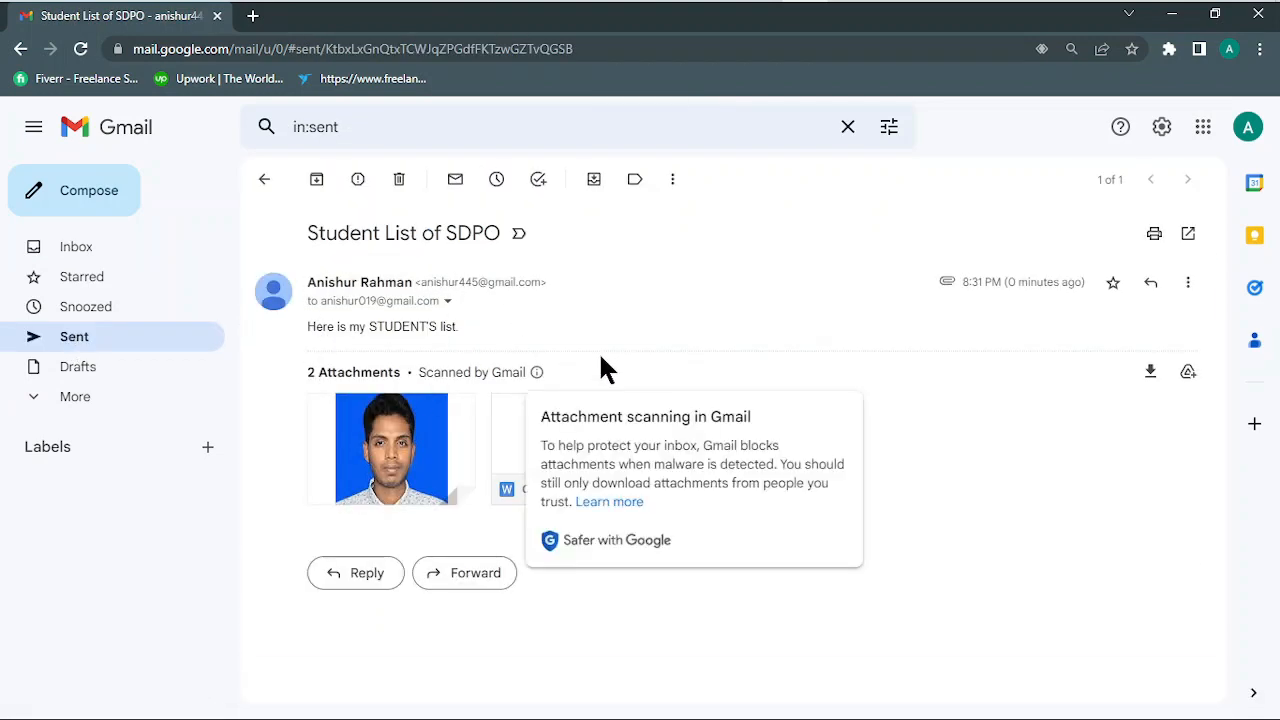
{"action": "left_click", "coordinate": [1229, 48]}
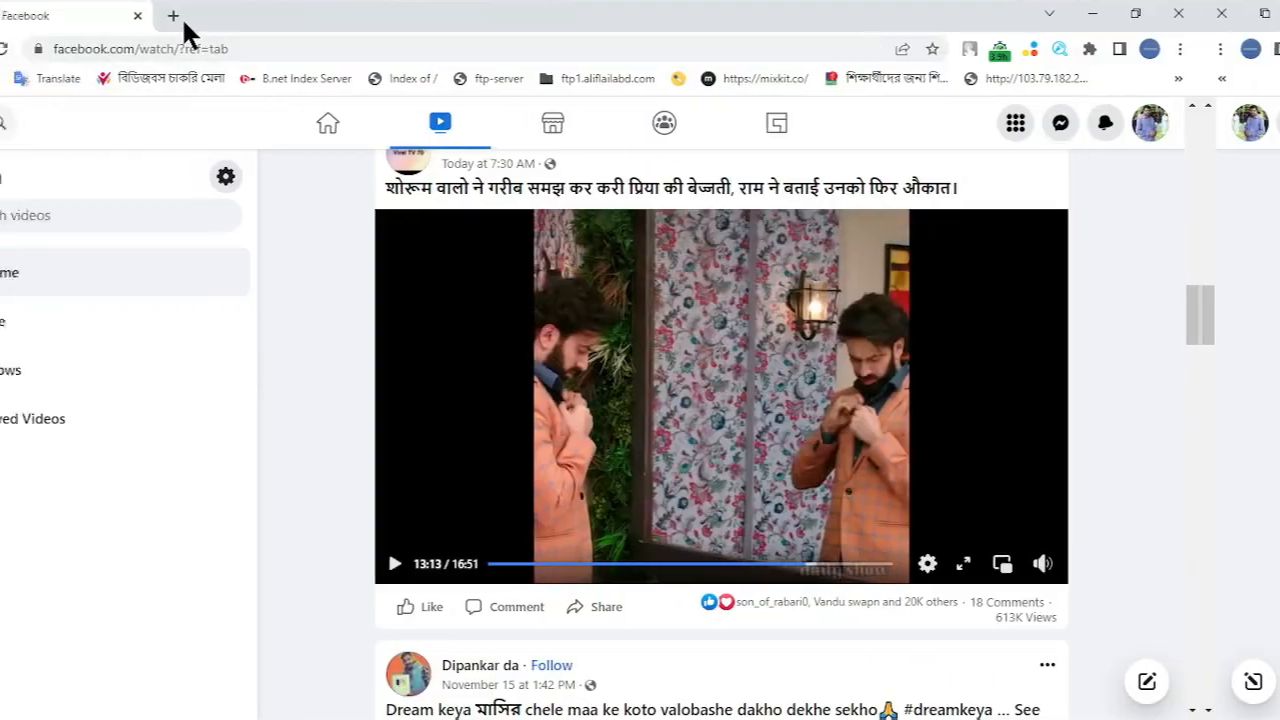
Step: Open mail.google.com in a new tab on the receiving account, open Student List of SDPO, and mark it Looks safe
{"action": "left_click", "coordinate": [172, 14]}
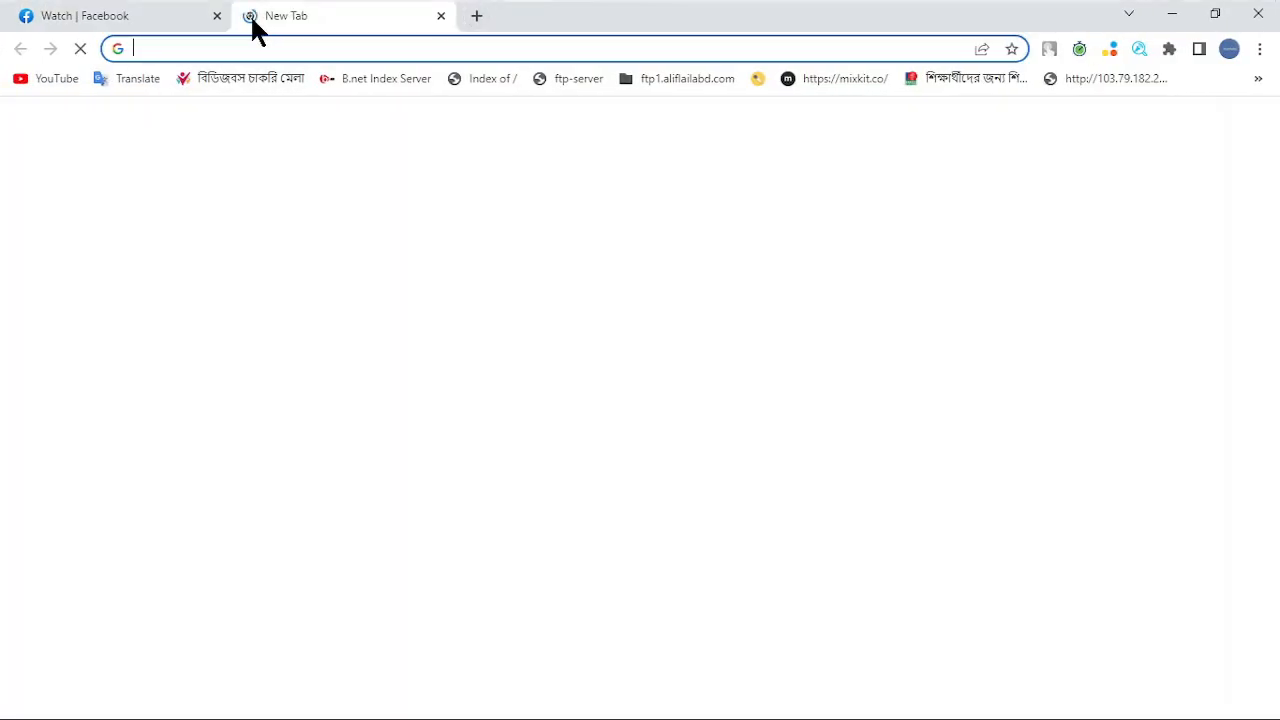
{"action": "type", "text": "mail.google.com/mail/u/0/#inbox"}
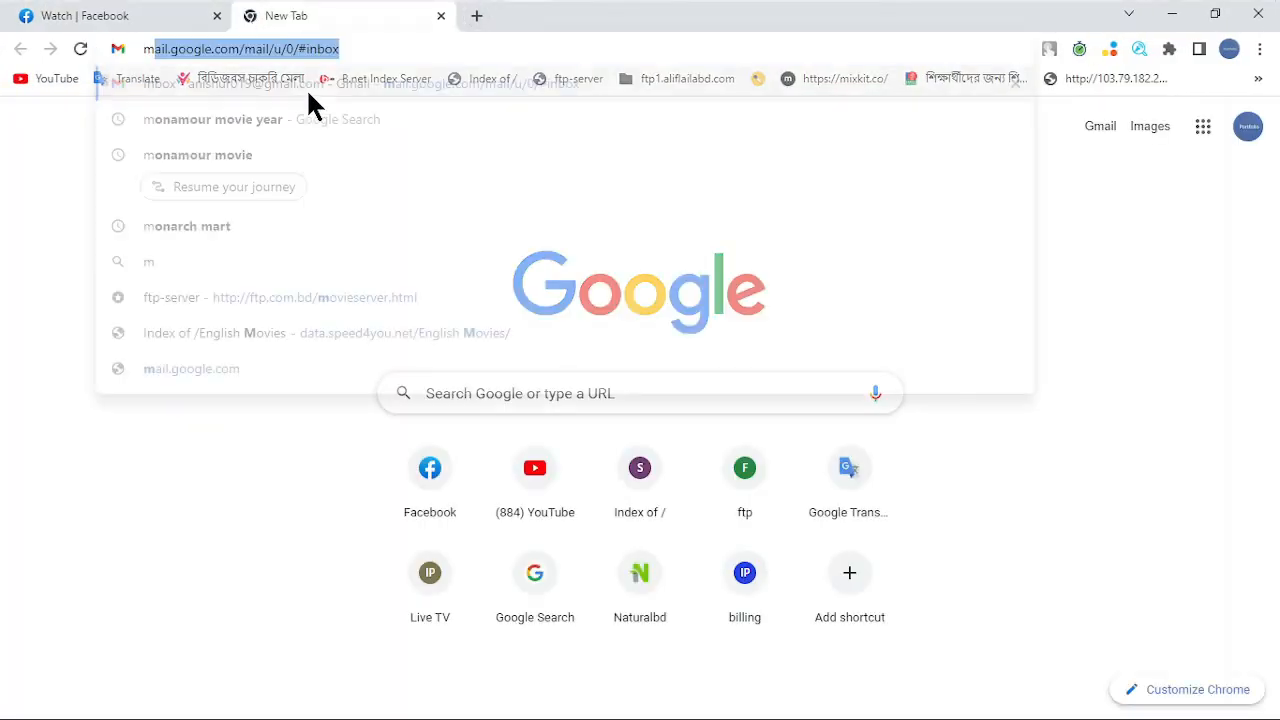
{"action": "key", "text": "Return"}
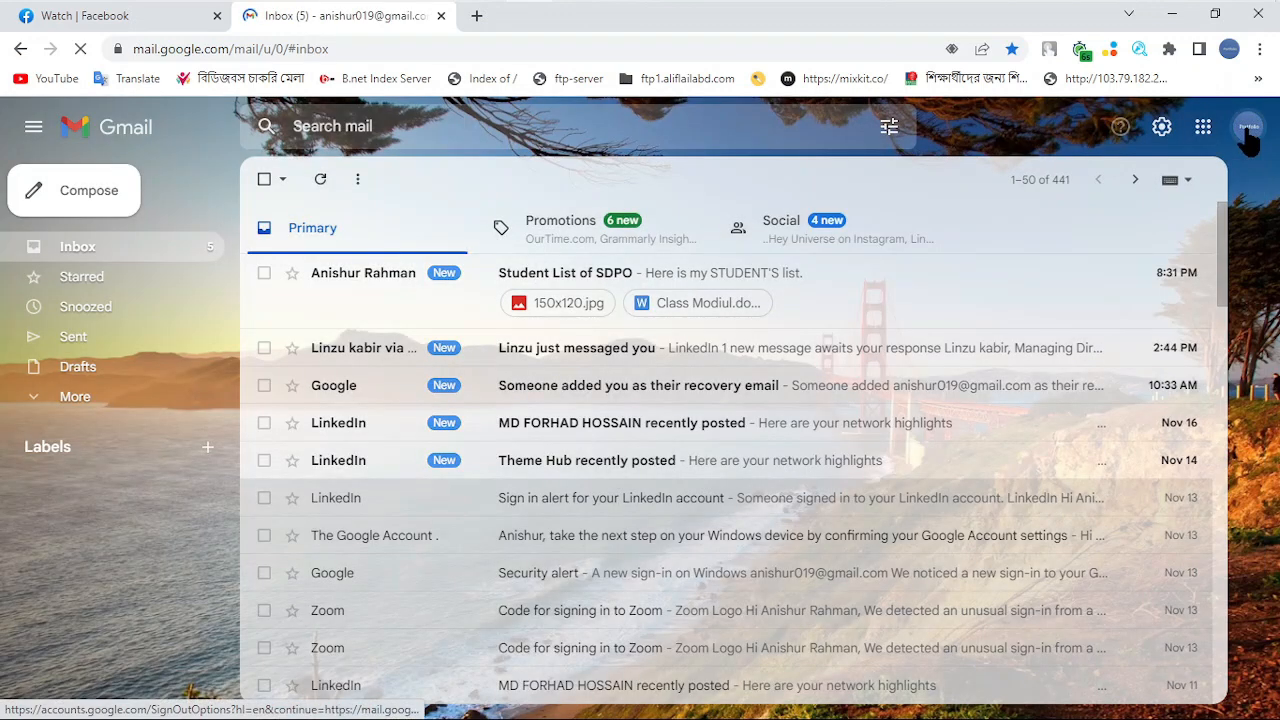
{"action": "left_click", "coordinate": [1246, 133]}
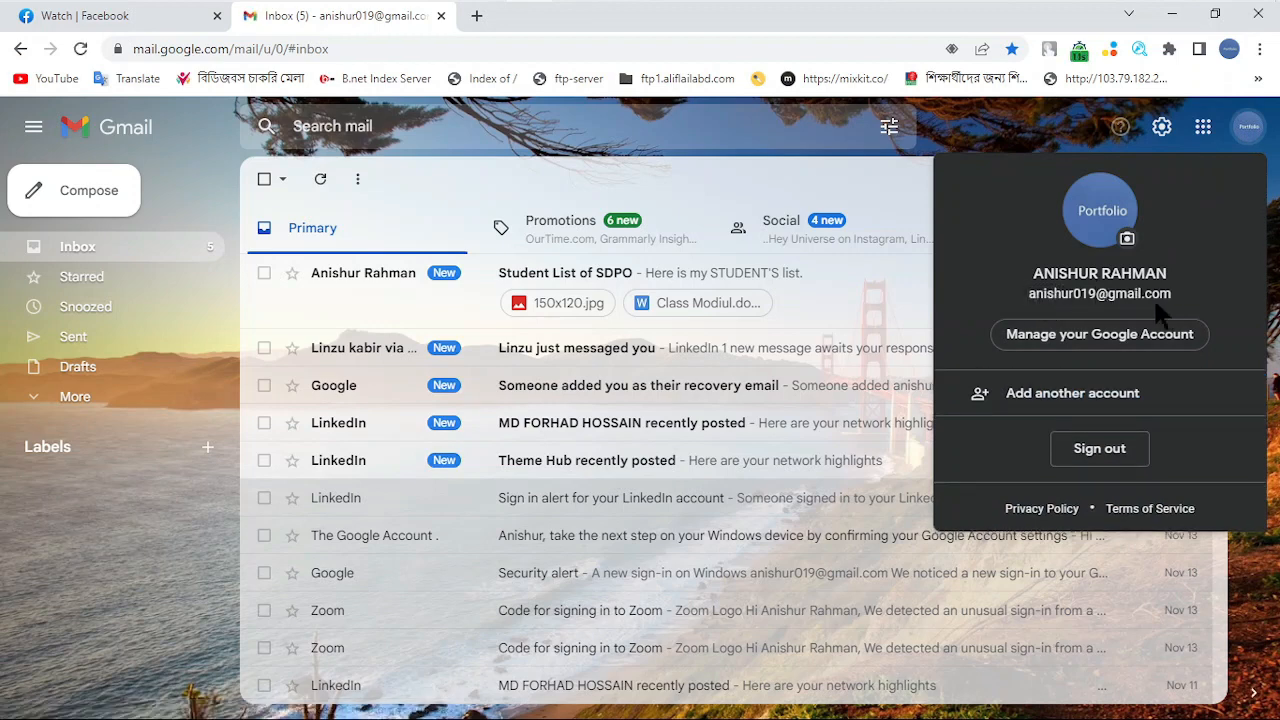
{"action": "left_click", "coordinate": [484, 297]}
{"action": "left_click", "coordinate": [480, 296]}
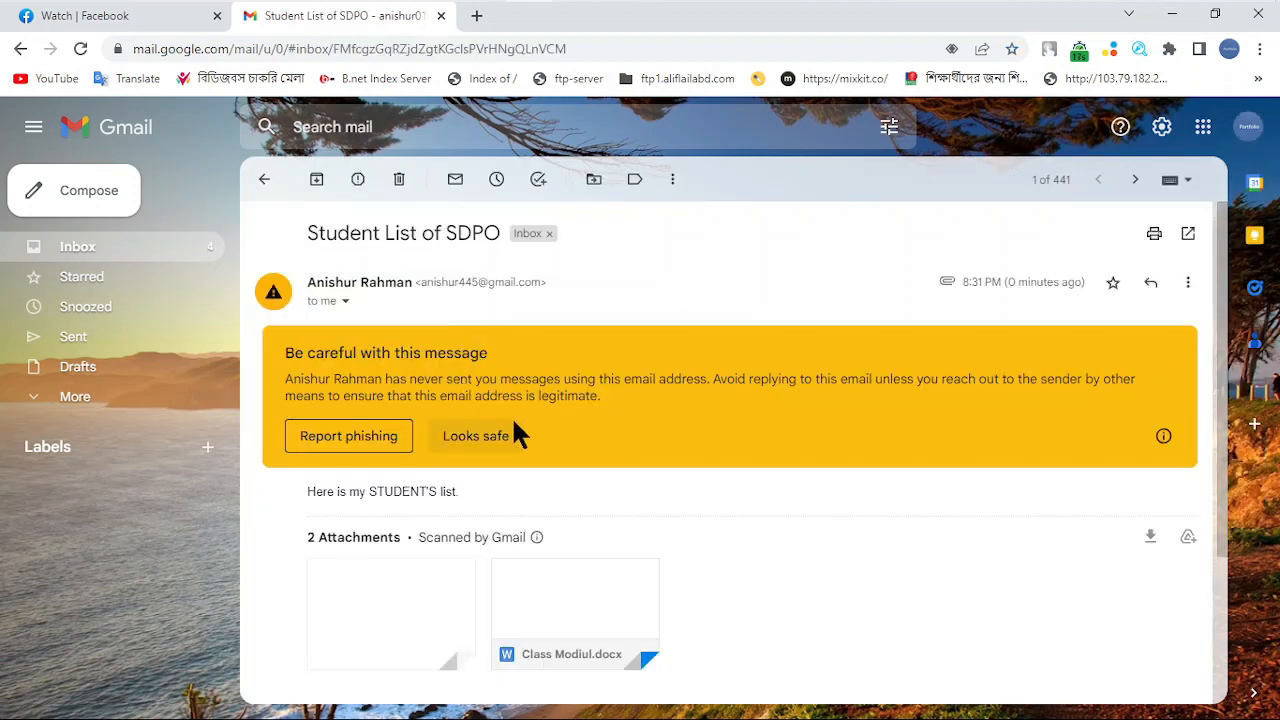
{"action": "left_click", "coordinate": [476, 436]}
{"action": "scroll", "coordinate": [380, 320], "scroll_direction": "down", "scroll_amount": 1}
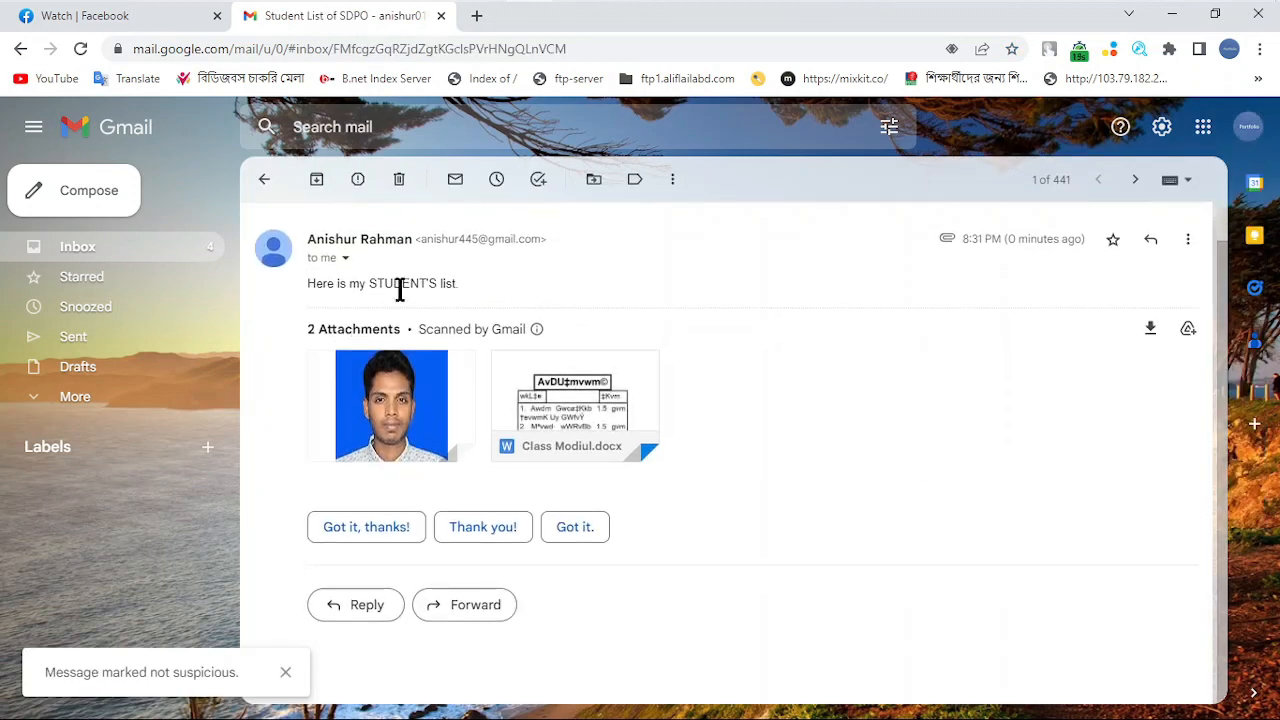
{"action": "left_click_drag", "start_coordinate": [298, 281], "coordinate": [434, 290]}
{"action": "left_click", "coordinate": [682, 380]}
Step: Reply to the email with 'Thanks' and send it
{"action": "left_click", "coordinate": [368, 605]}
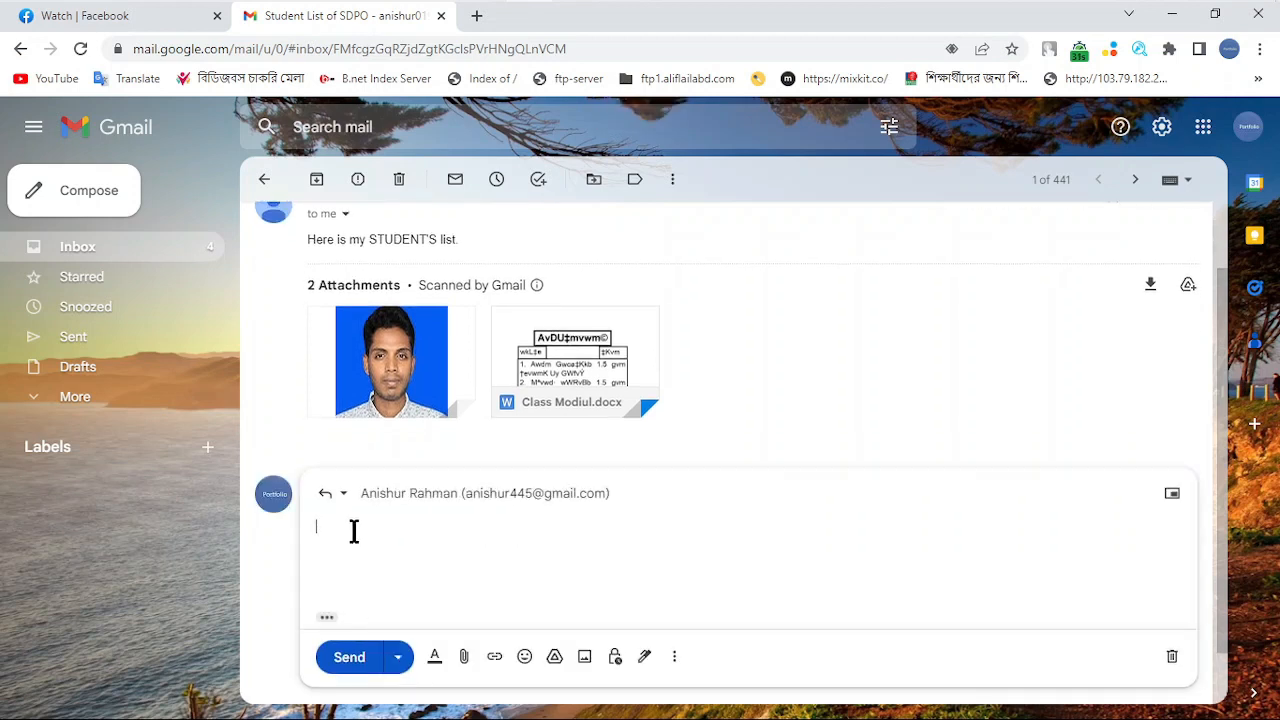
{"action": "left_click", "coordinate": [330, 493]}
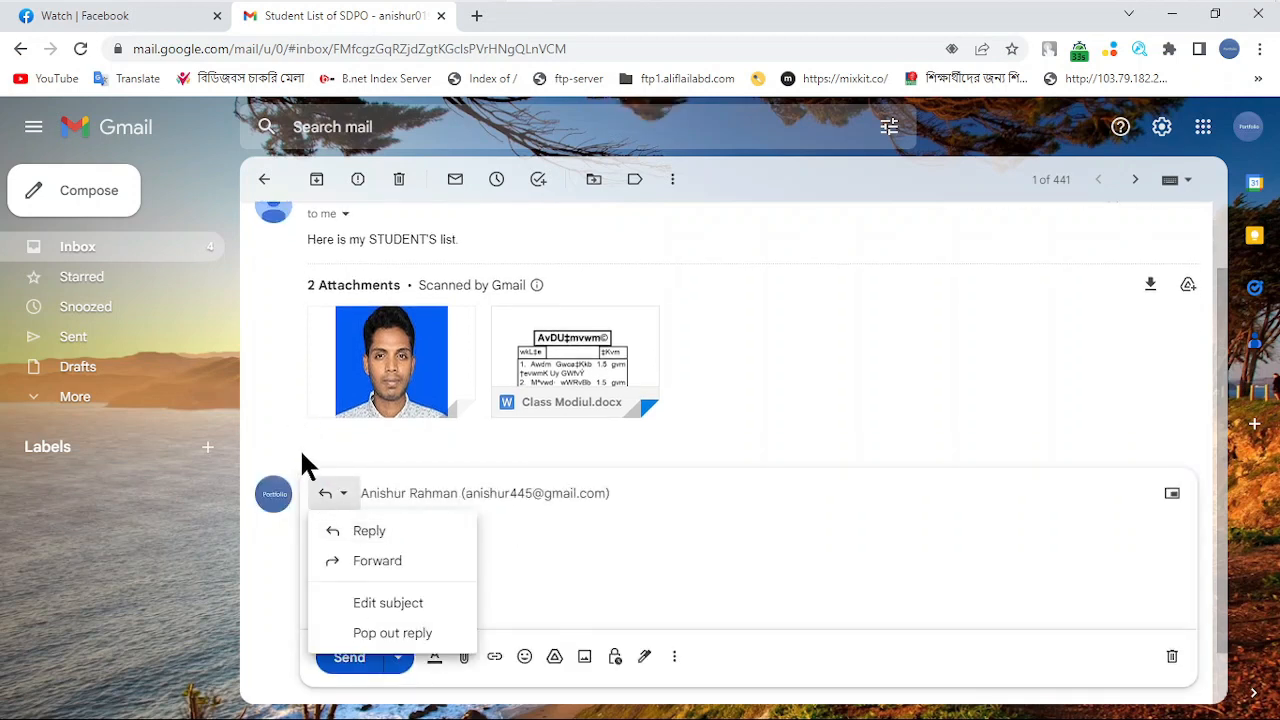
{"action": "left_click", "coordinate": [328, 500]}
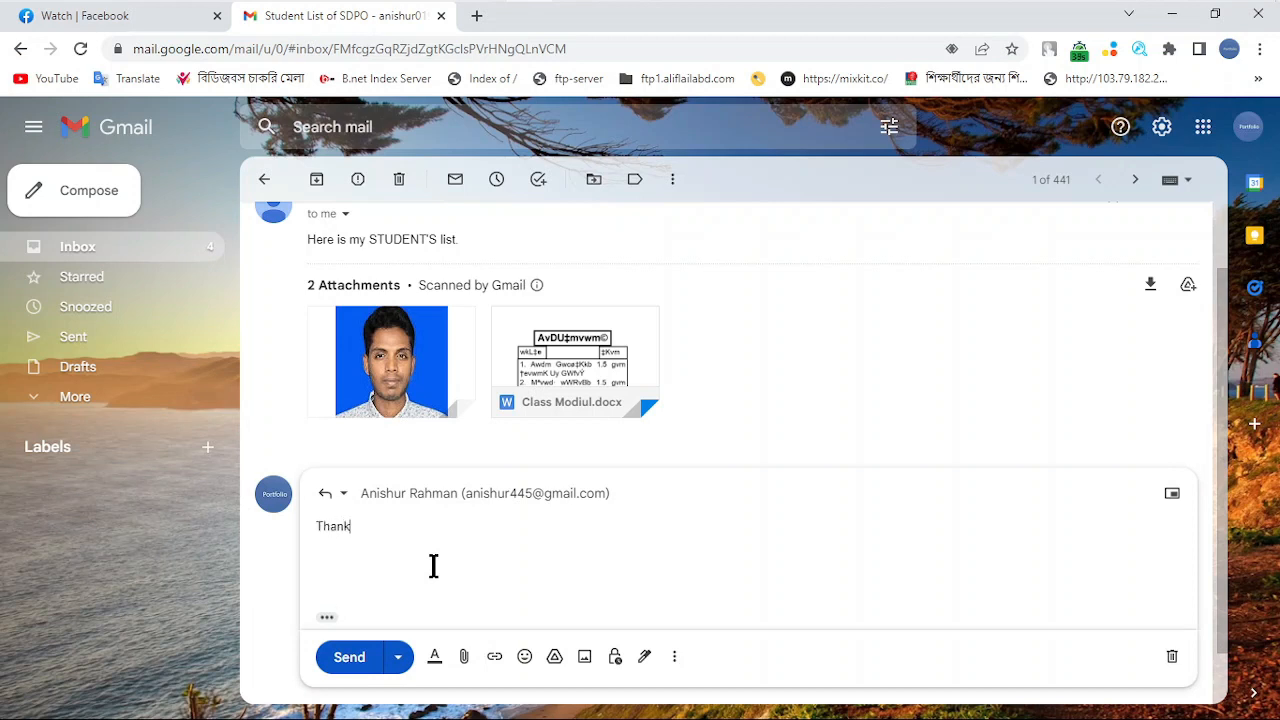
{"action": "left_click", "coordinate": [348, 660]}
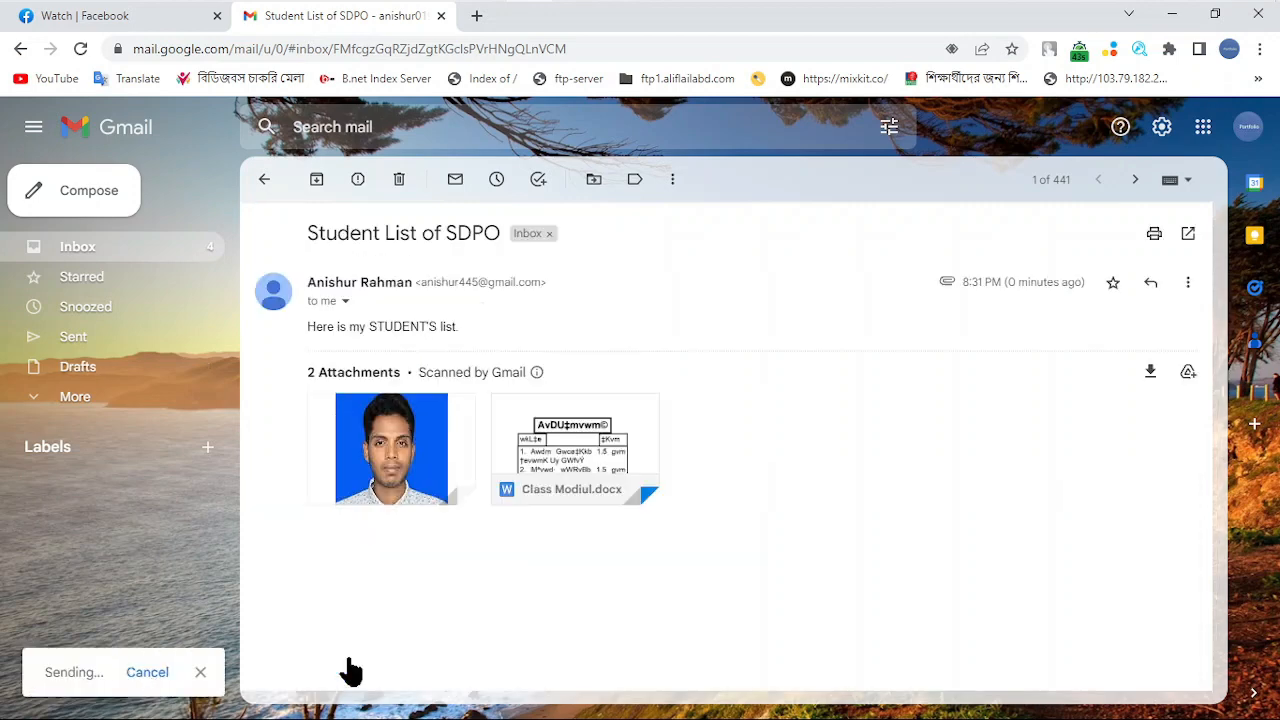
{"action": "scroll", "coordinate": [601, 646], "scroll_direction": "down", "scroll_amount": 2}
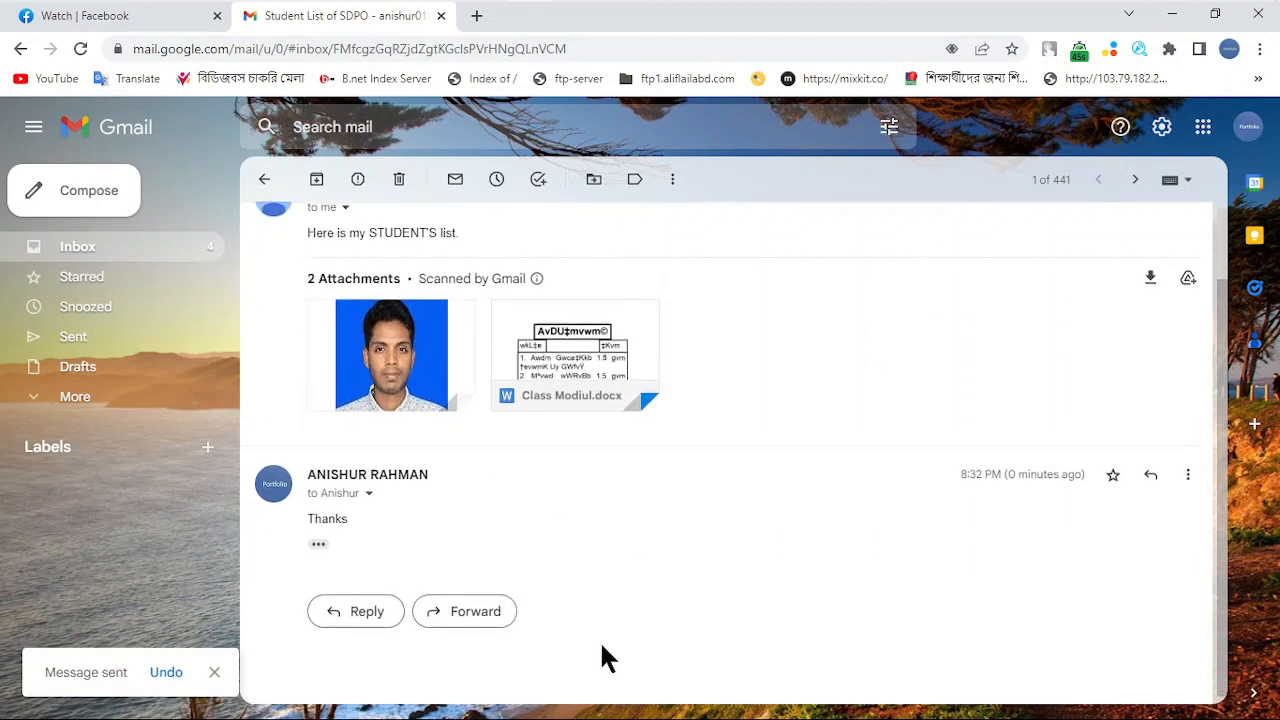
{"action": "mouse_move", "coordinate": [768, 6]}
{"action": "left_click", "coordinate": [806, 20]}
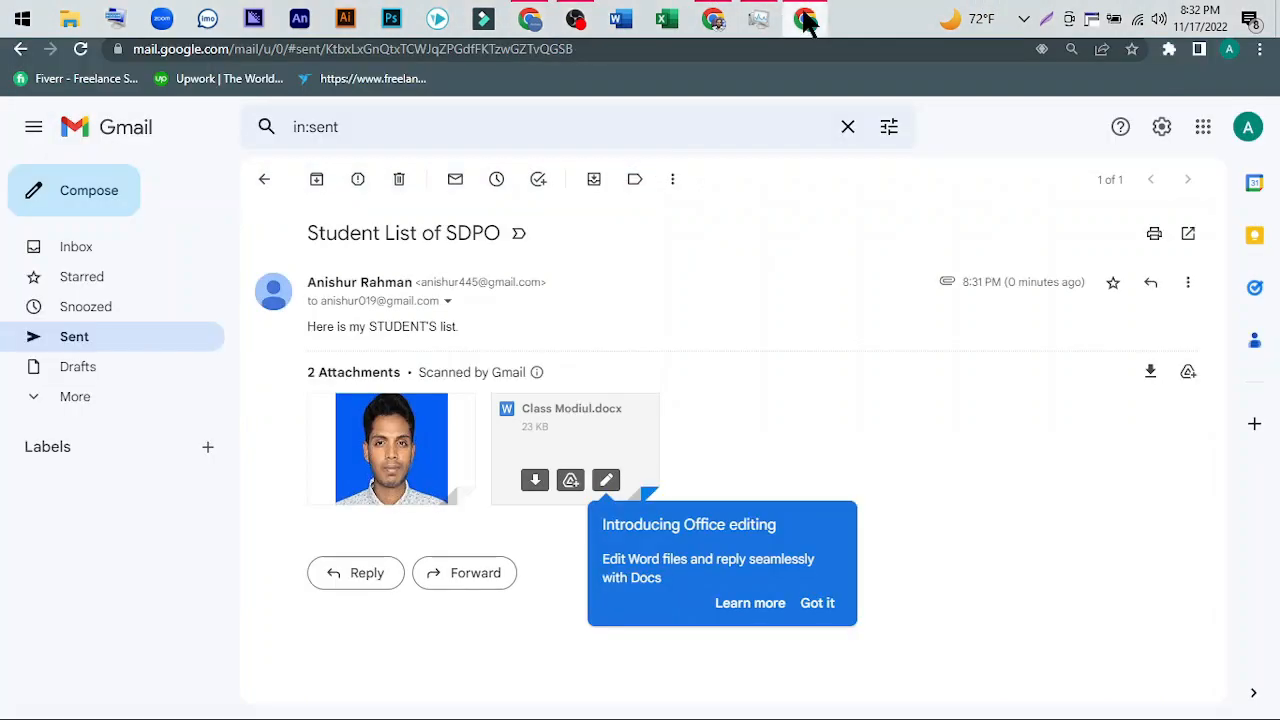
Step: Reload Sent on the sender's account and open the Student List of SDPO thread to see the Thanks reply
{"action": "left_click", "coordinate": [265, 181]}
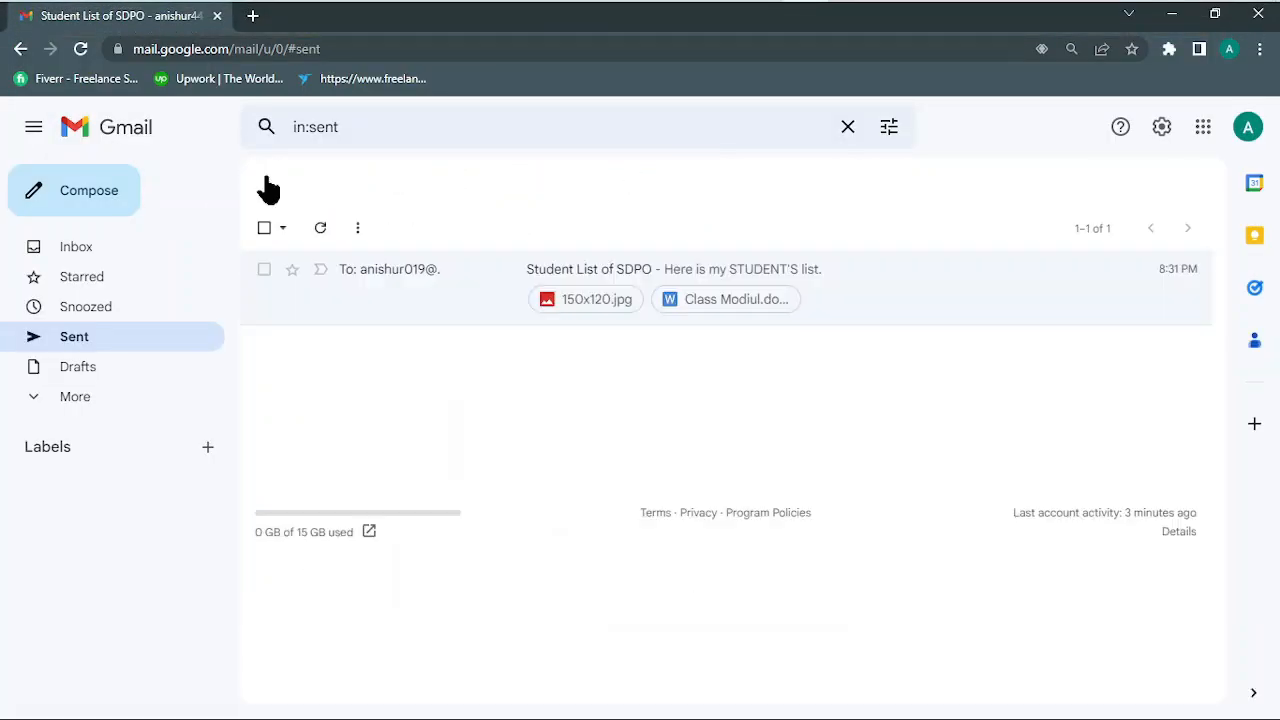
{"action": "left_click", "coordinate": [79, 49]}
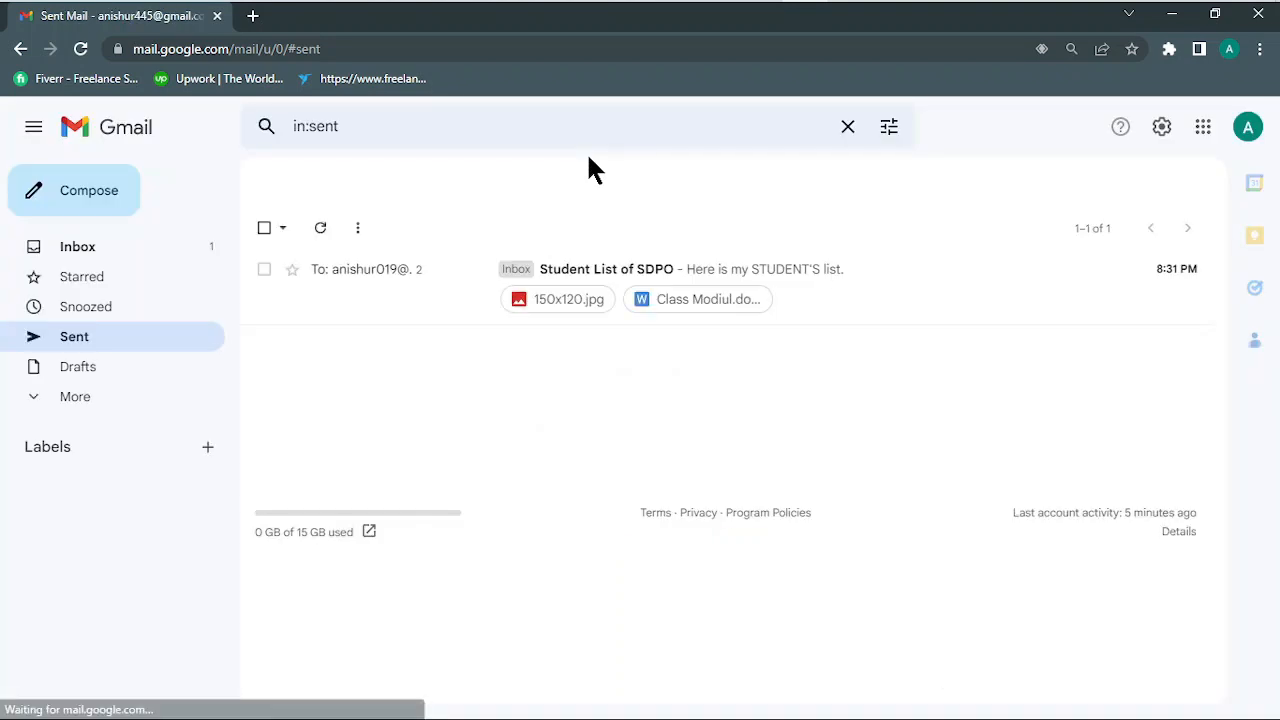
{"action": "left_click", "coordinate": [614, 286]}
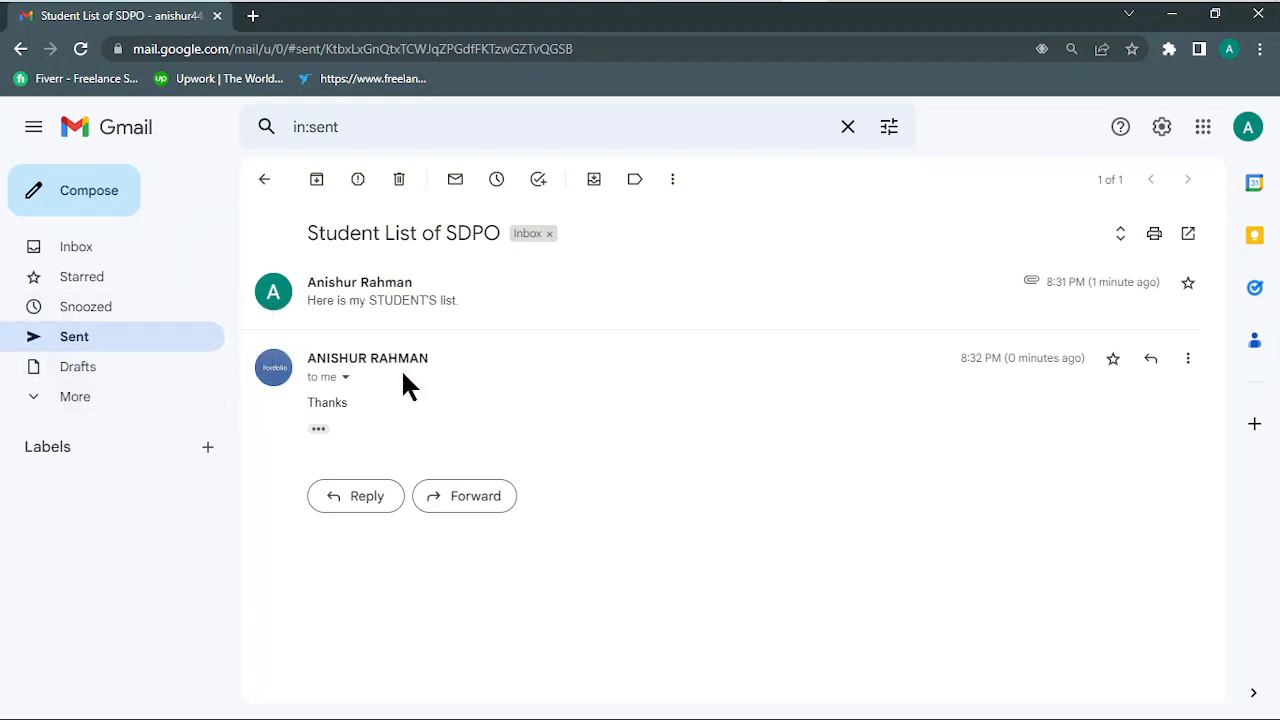
Step: Go to the Inbox, then expand More and open the empty Spam folder
{"action": "left_click", "coordinate": [68, 255]}
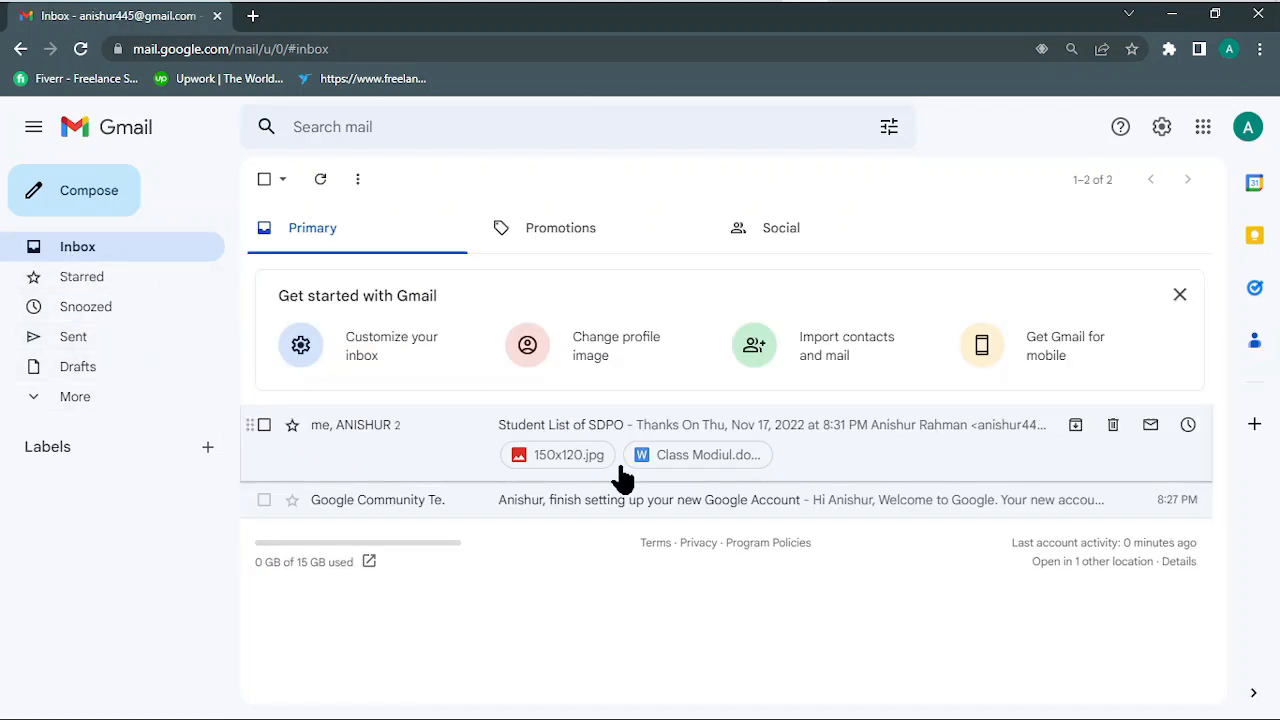
{"action": "left_click", "coordinate": [104, 400]}
{"action": "scroll", "coordinate": [111, 433], "scroll_direction": "down", "scroll_amount": 1}
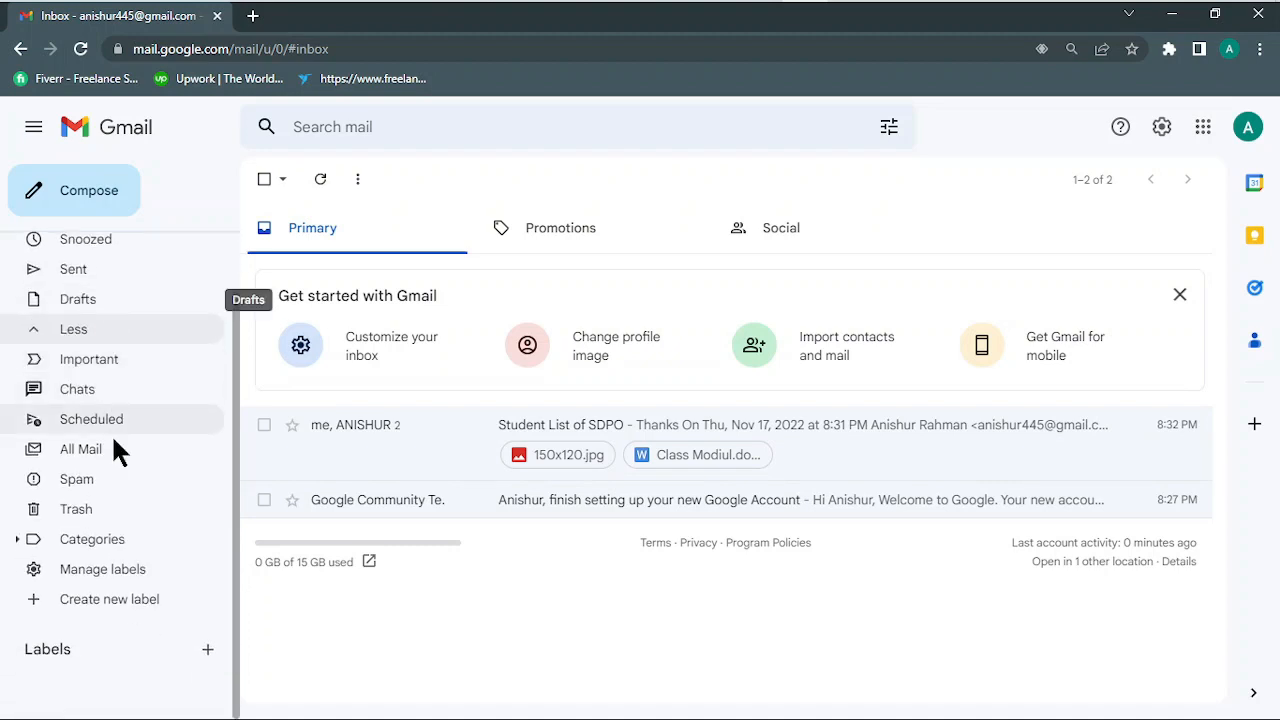
{"action": "left_click", "coordinate": [86, 486]}
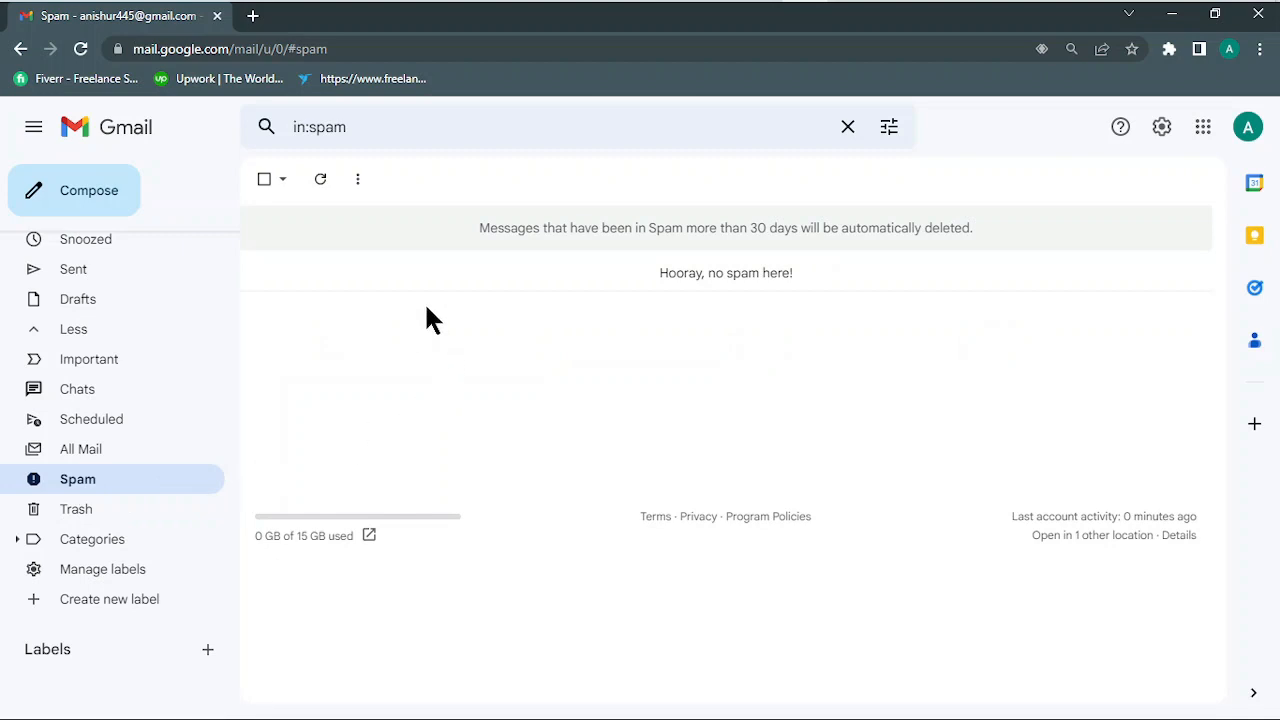